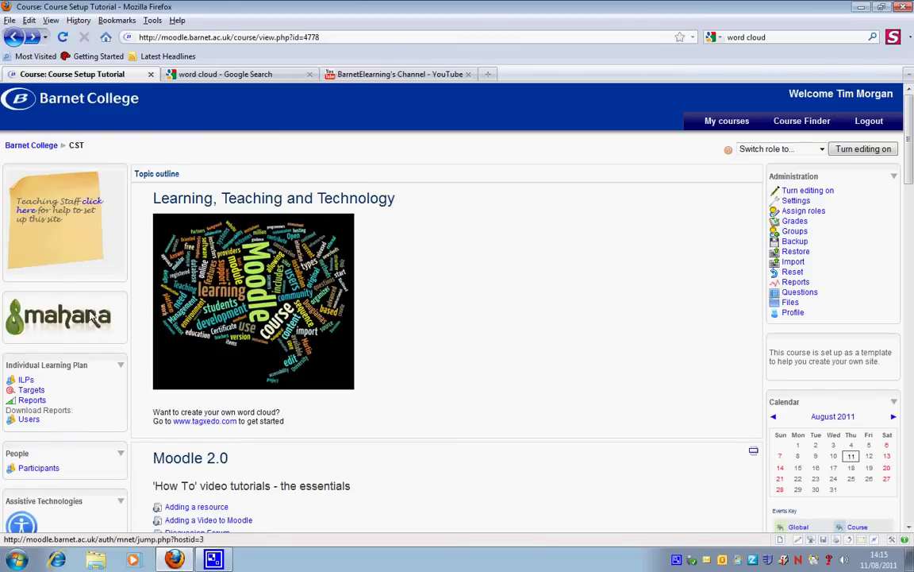
Go from Moodle to the Mahara portfolio's blog list and start creating a new blog
left_click(91, 320)
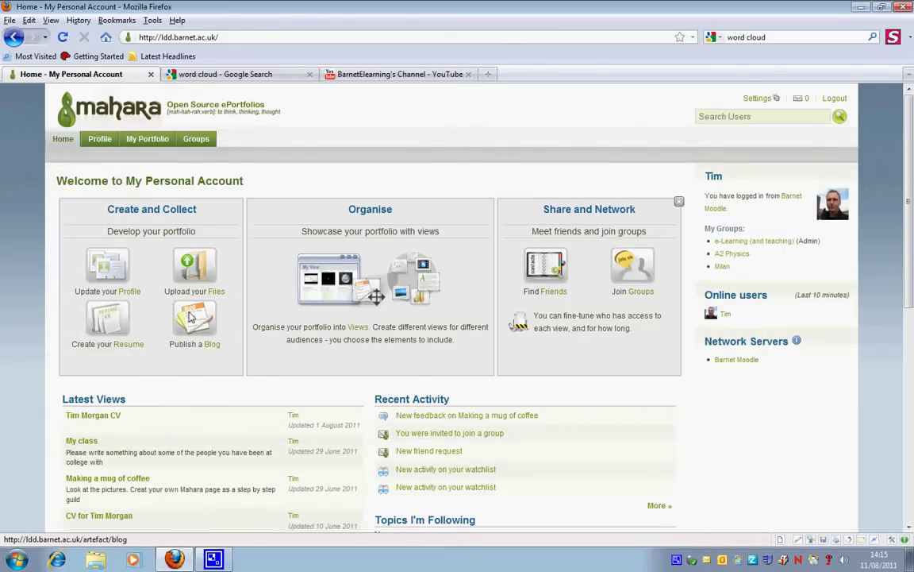
left_click(213, 346)
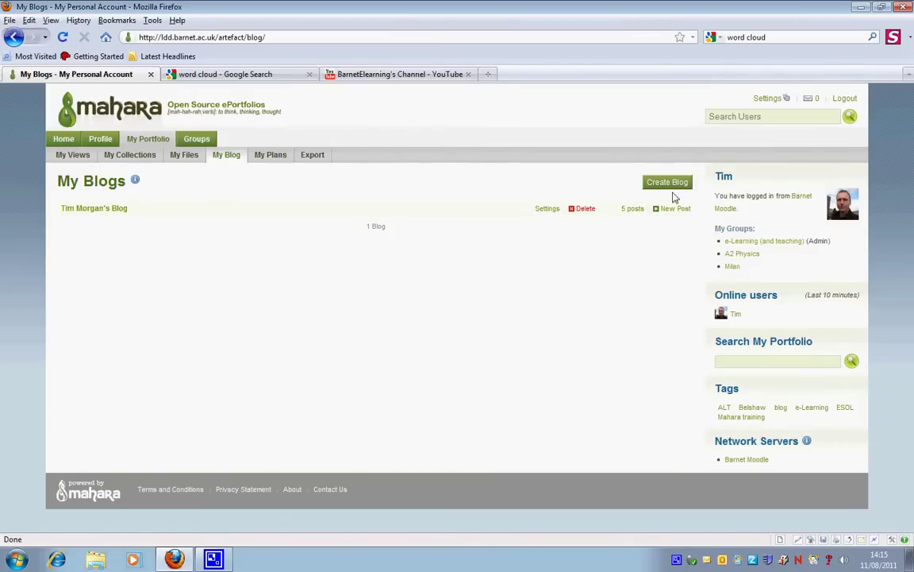
left_click(679, 187)
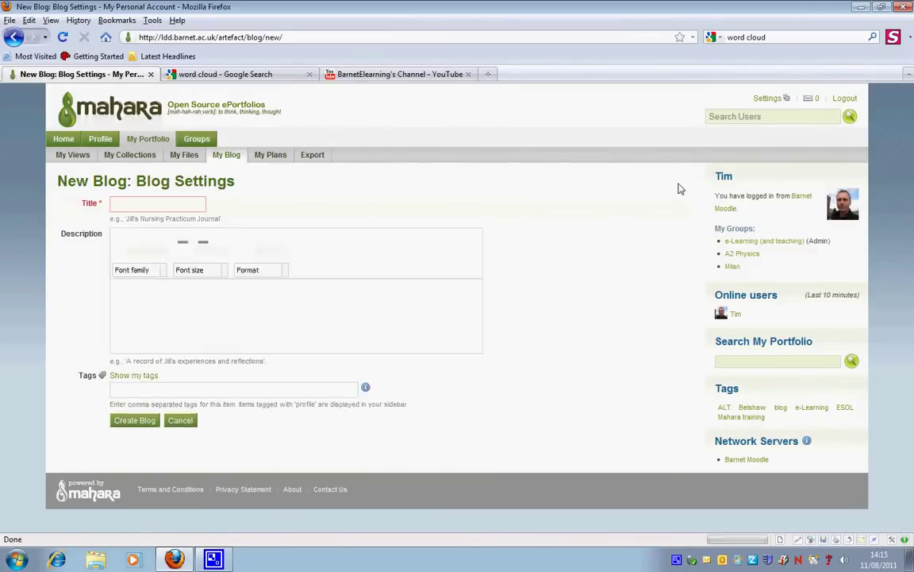
Title the new blog "e-Learning Tools" and give it the description "Tools that I find useful"
left_click(116, 205)
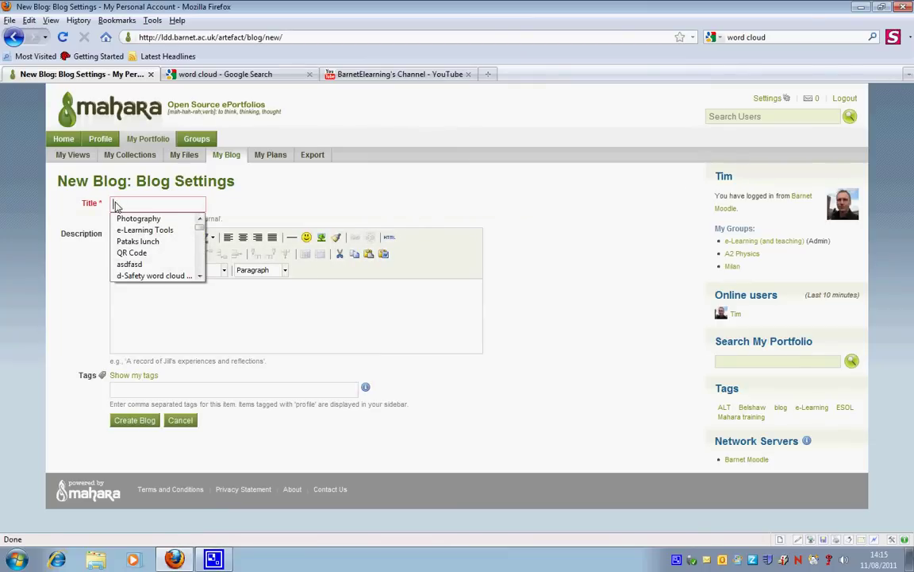
type("e-Learning")
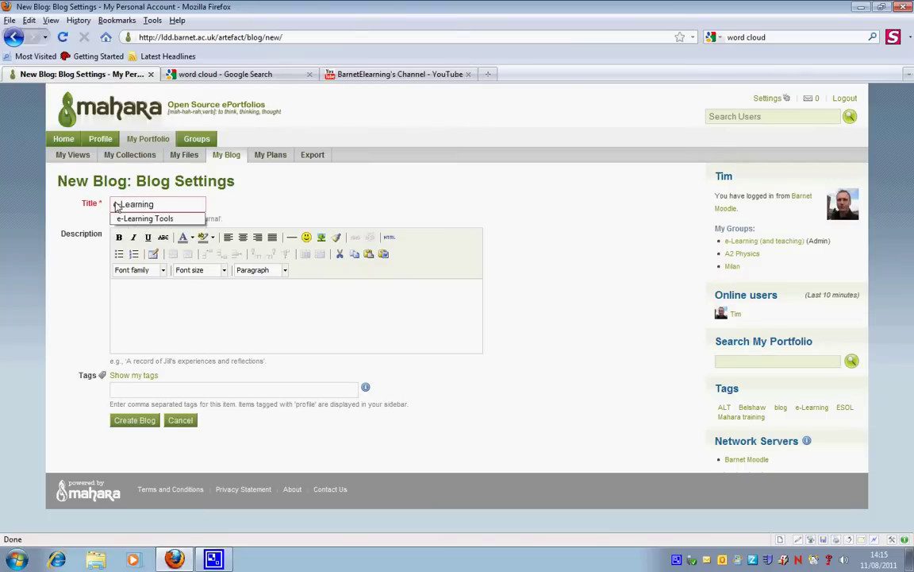
key("Down")
key("Return")
left_click(124, 291)
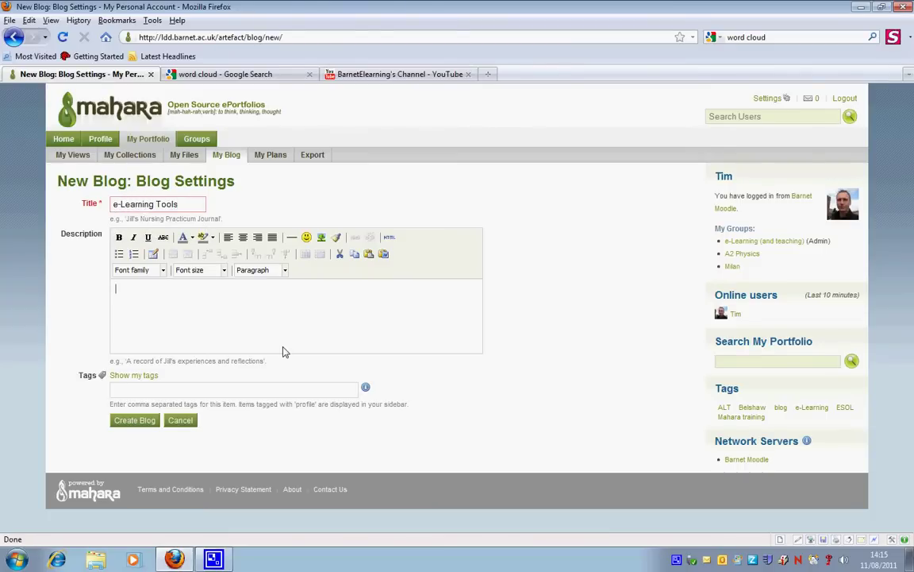
type("Tools that I find useful")
Tag the blog with "e-Learning, Mahara" and create it
left_click(135, 392)
type("e-")
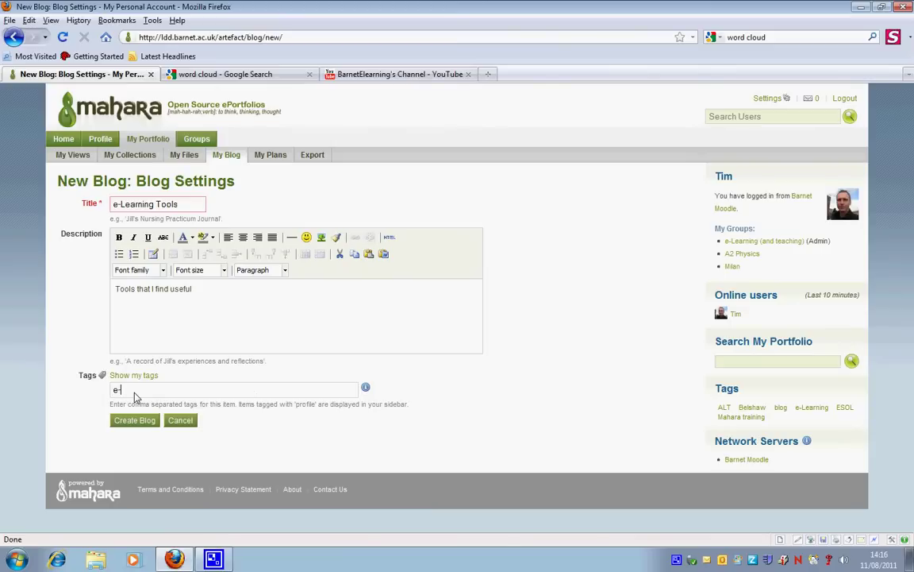
type("Learning, Mahara")
left_click(155, 389)
left_click(150, 422)
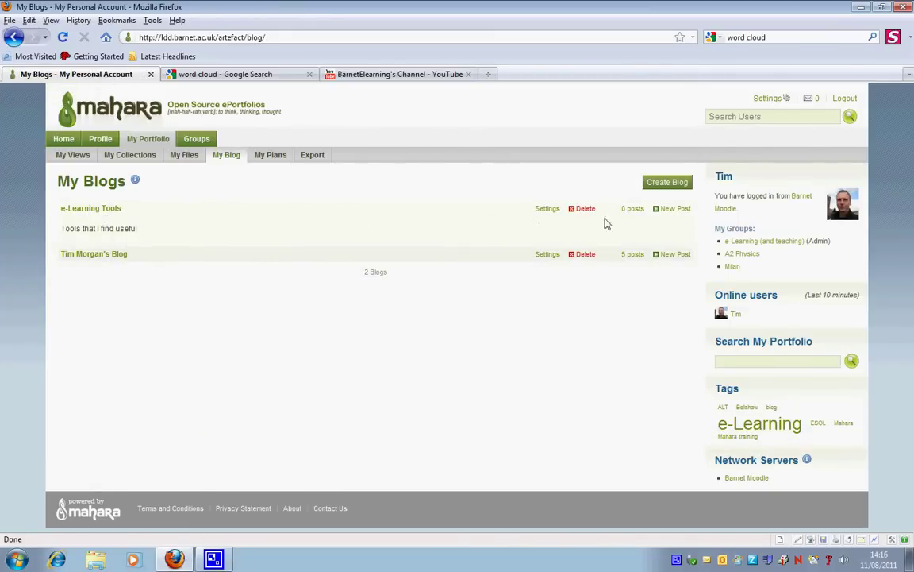
Start a new post in the e-Learning Tools blog and title it "Word Clouds"
left_click(677, 209)
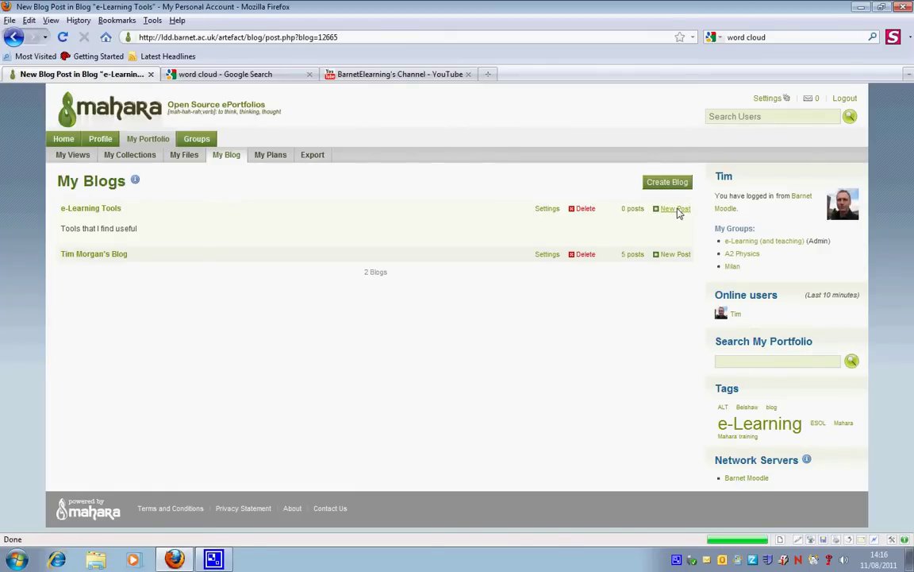
left_click(134, 205)
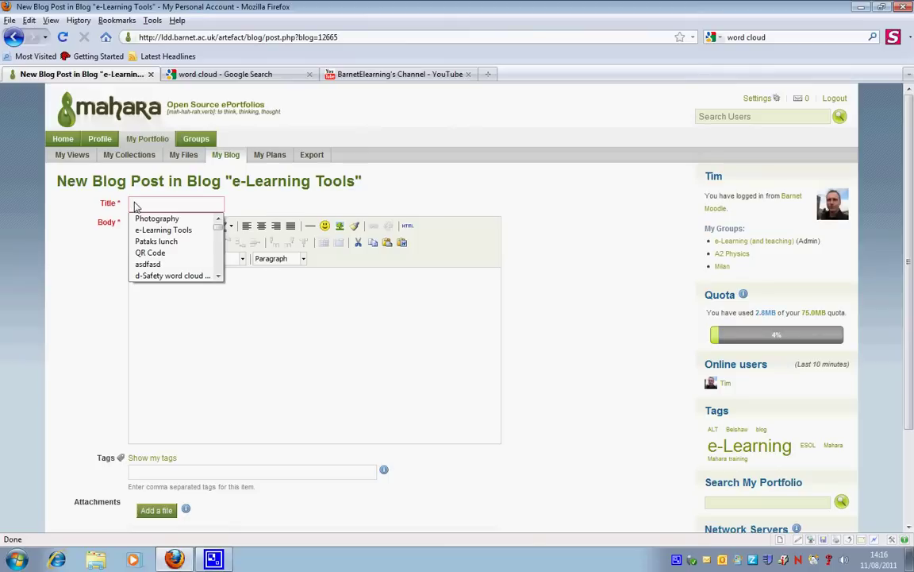
type("W")
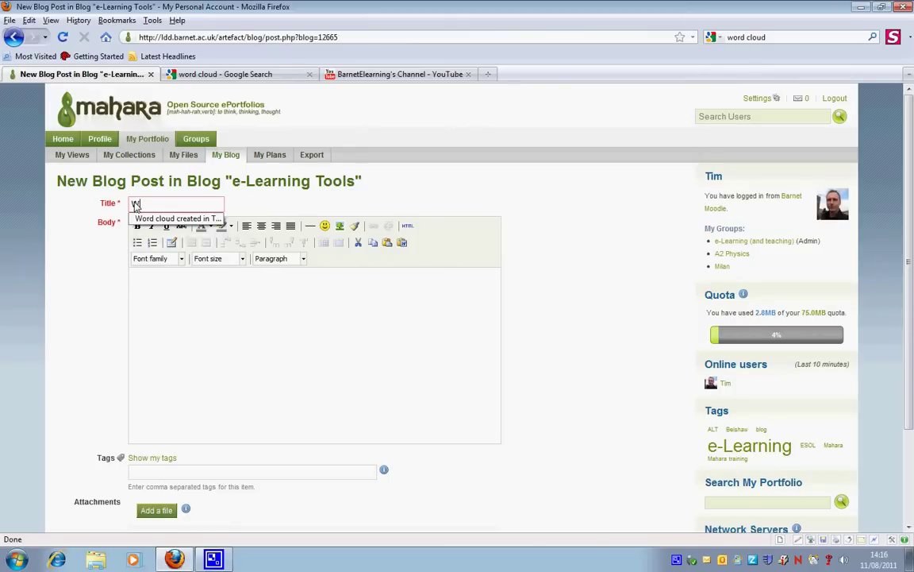
type("or")
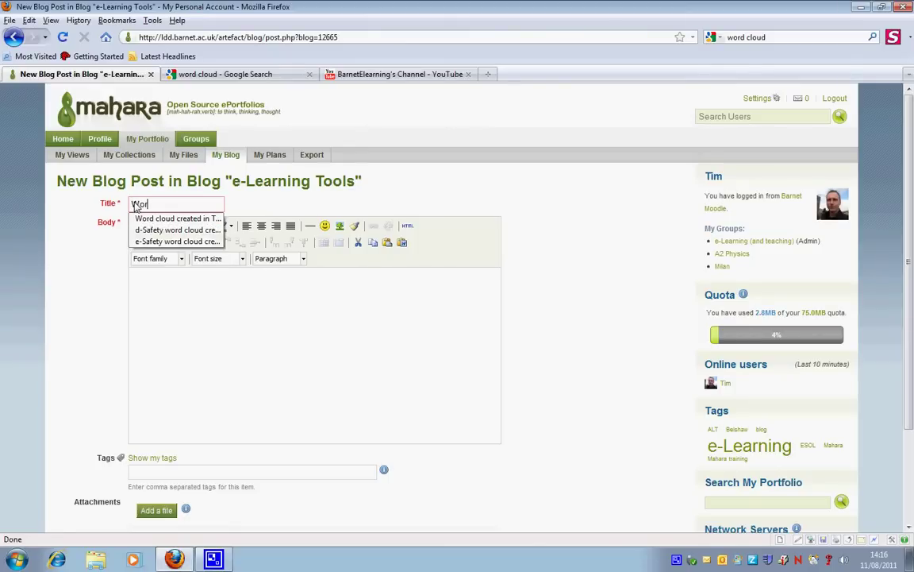
type("d Co")
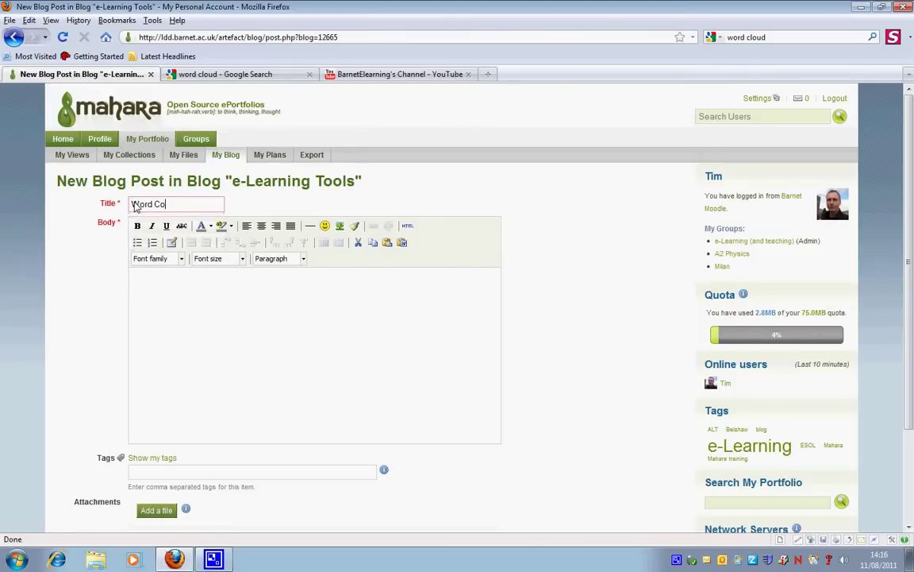
key("BackSpace")
type("louds")
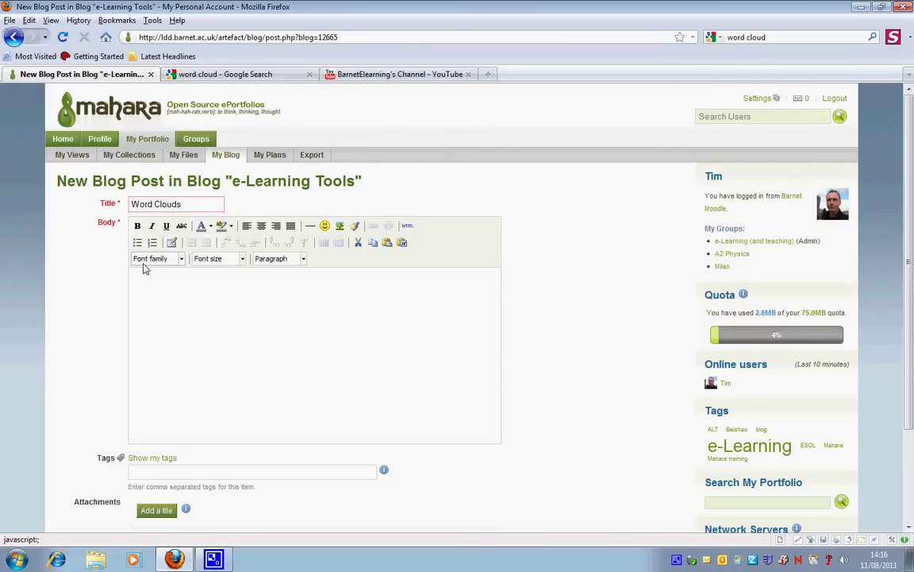
Write "This is an example of a word cloud I just created" in the post body, followed by a new line
left_click(148, 280)
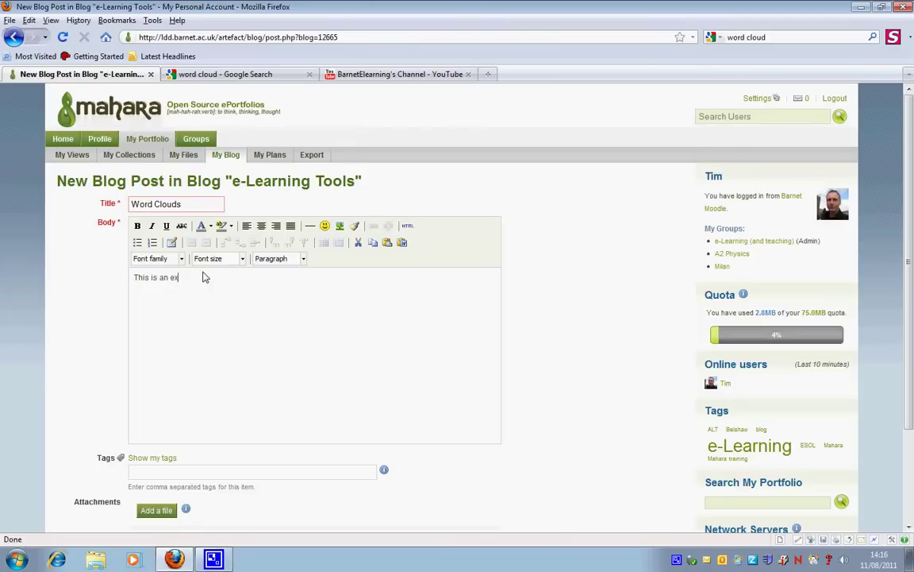
type("amp")
type("juus")
type(" created")
scroll(358, 284, "down", 3)
scroll(359, 284, "up", 3)
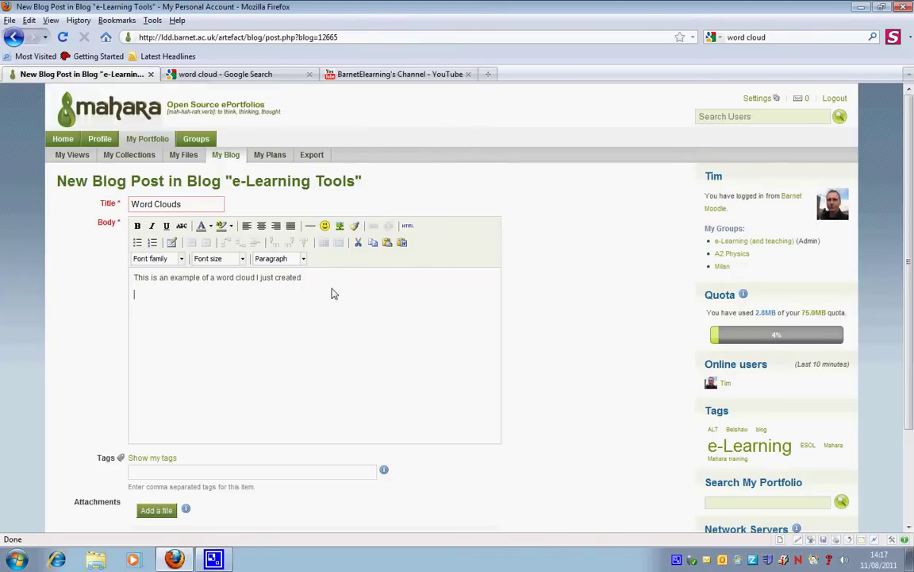
scroll(311, 349, "down", 2)
scroll(311, 348, "up", 2)
Open the colourful social media word cloud from the Google image results at full size
left_click(258, 76)
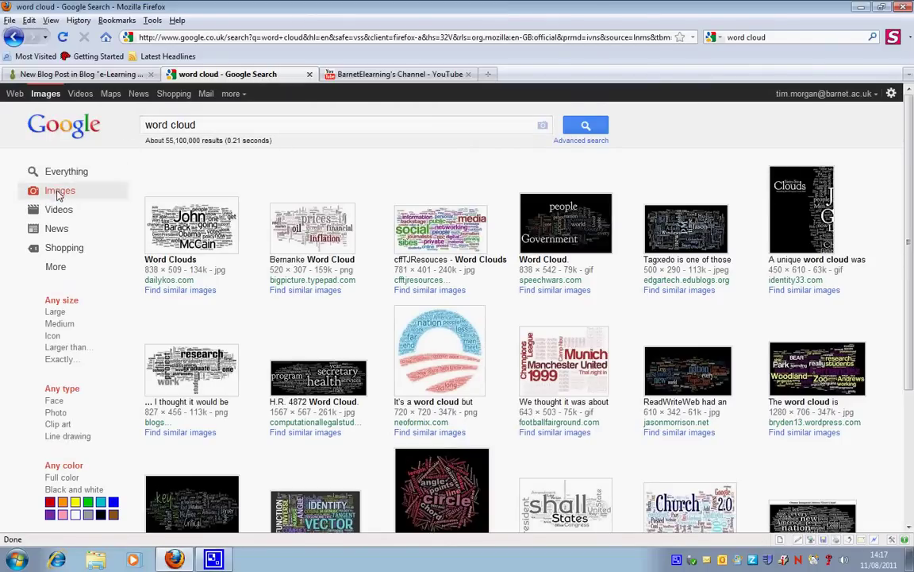
scroll(540, 244, "down", 3)
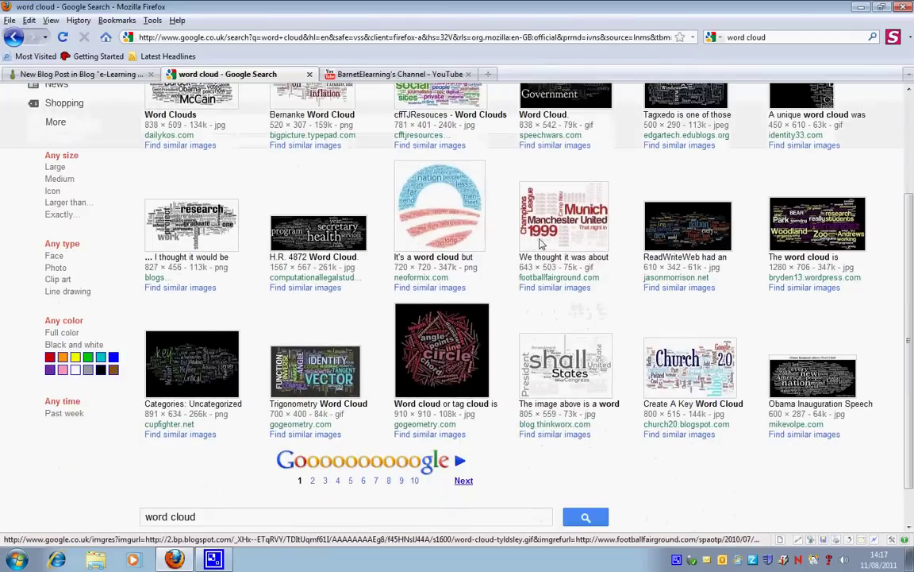
scroll(540, 245, "up", 3)
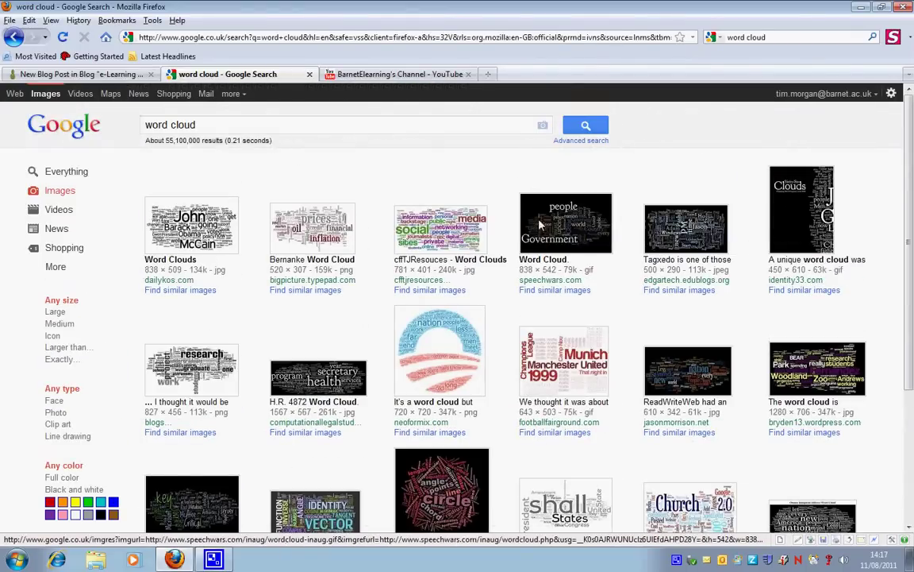
left_click(441, 235)
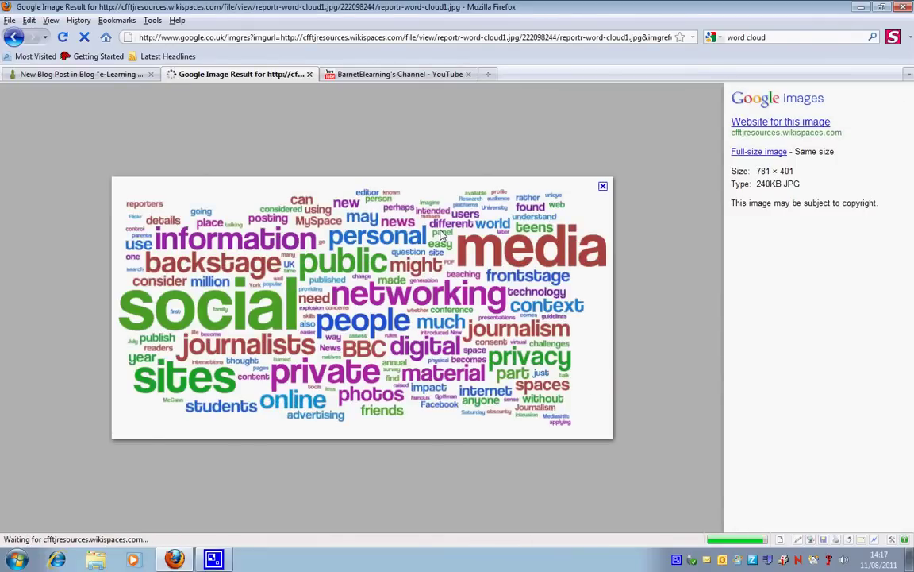
left_click(781, 156)
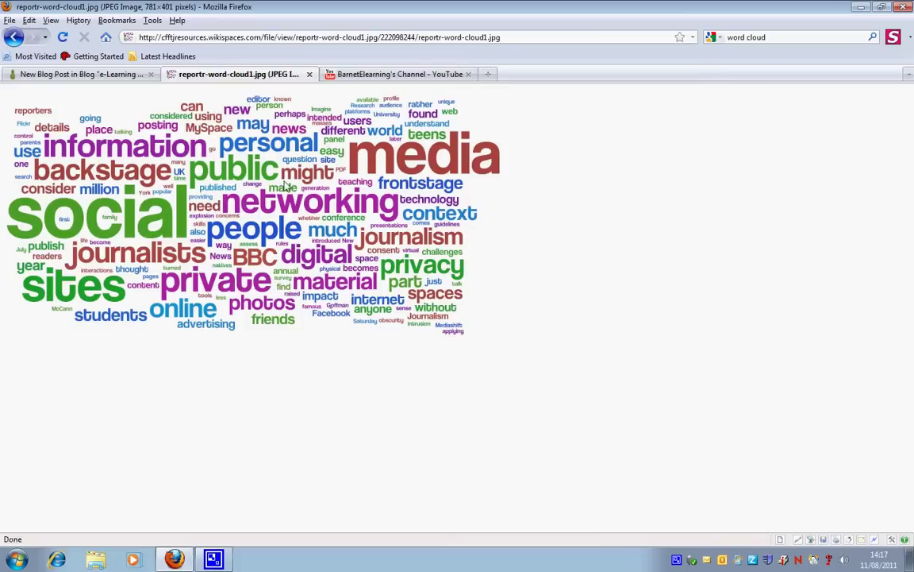
Copy the web address of the full-size image reportr-word-cloud1.jpg
left_click_drag(512, 41, 131, 36)
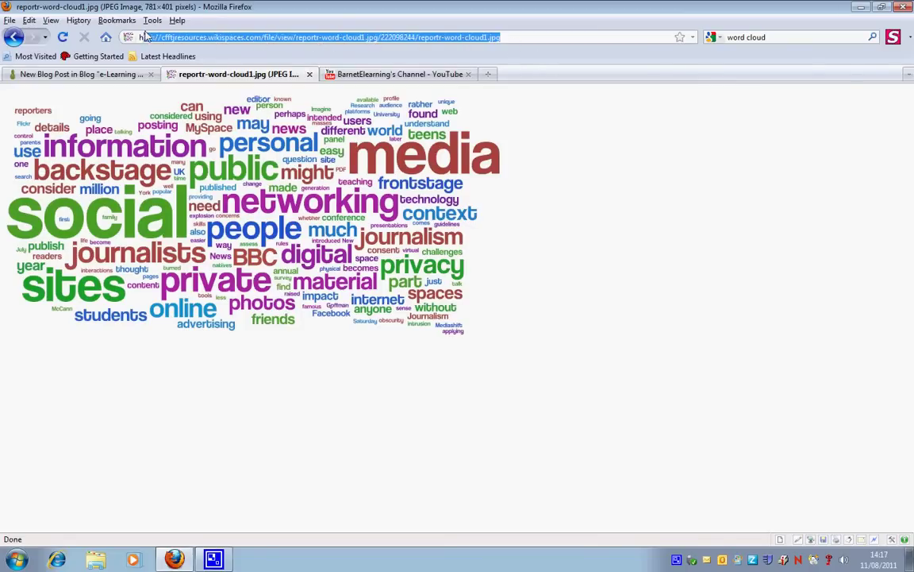
right_click(217, 39)
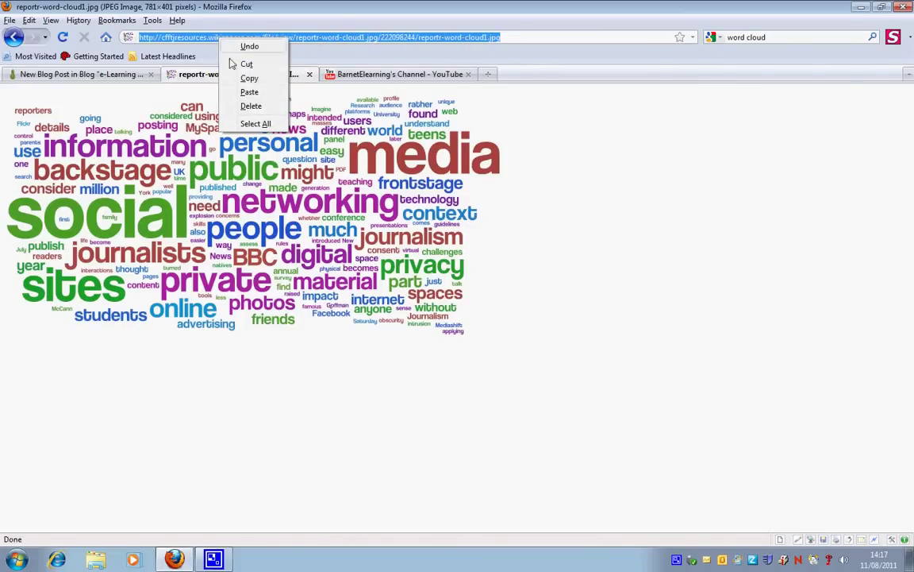
left_click(254, 80)
Insert the image from the copied URL below the blog post's text and shrink it to fit inside the editor
left_click(130, 74)
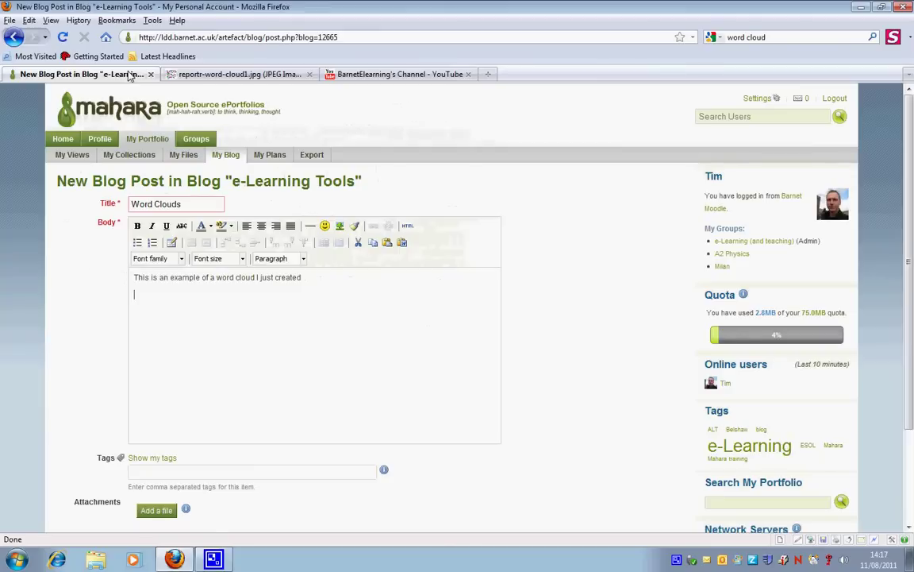
left_click(155, 300)
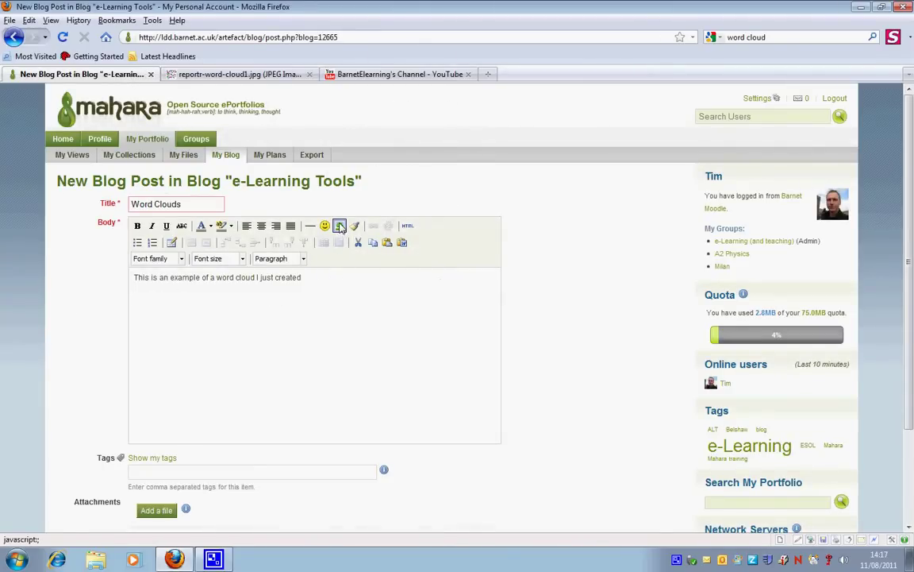
left_click(339, 227)
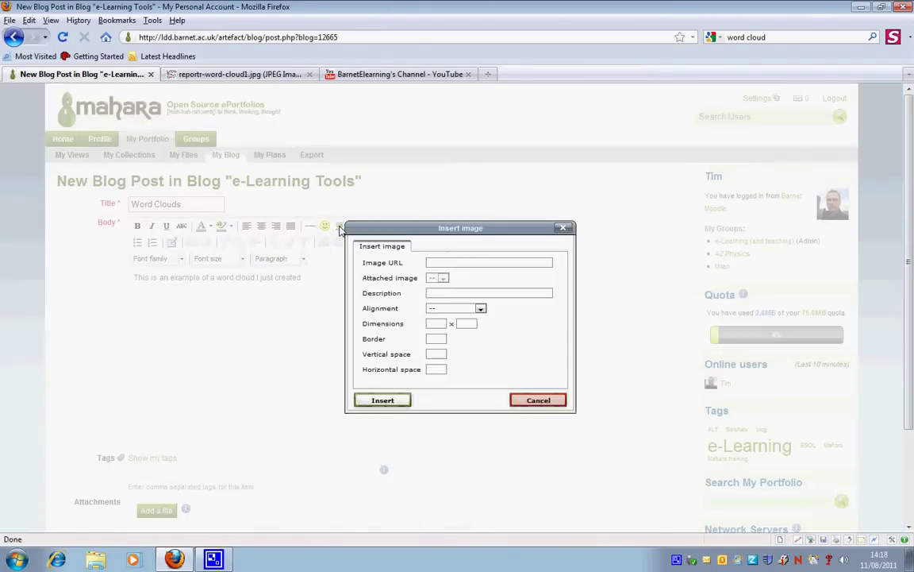
right_click(431, 265)
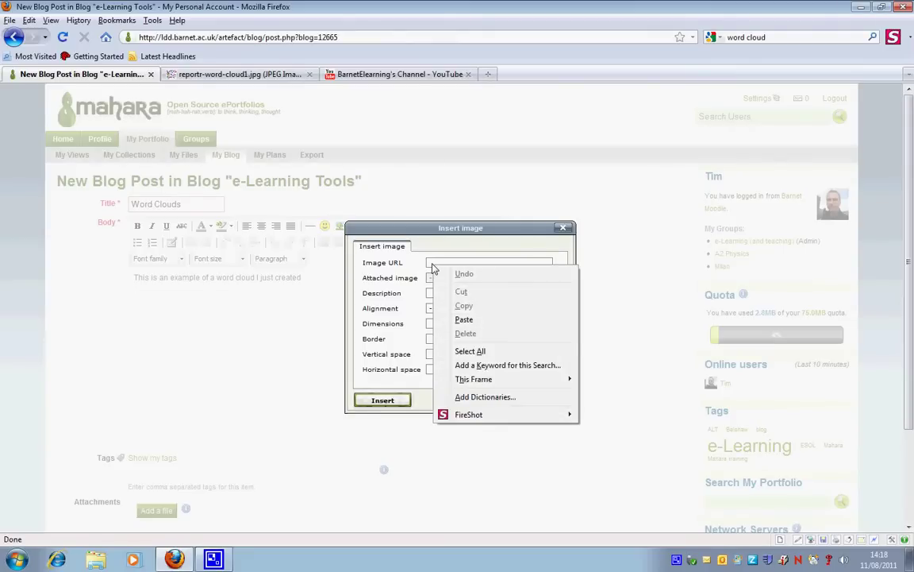
left_click(464, 319)
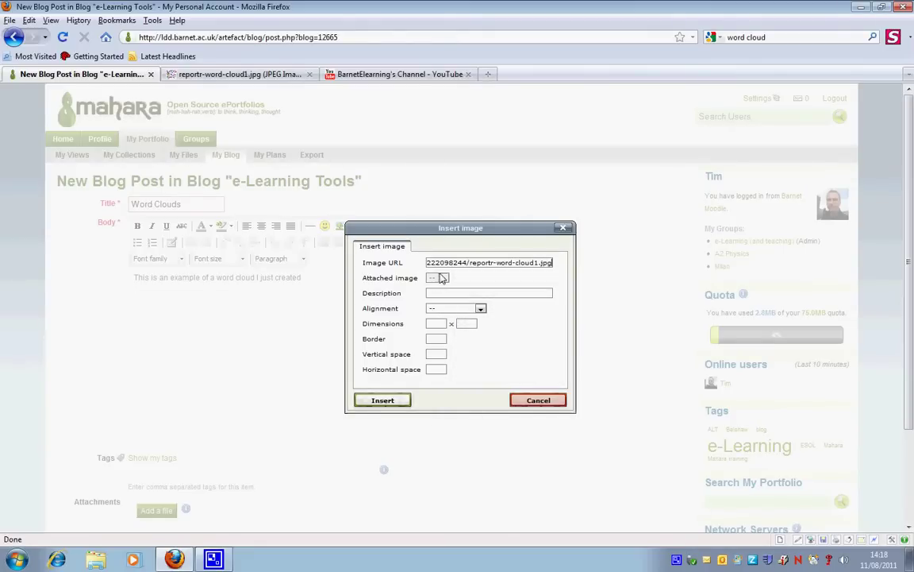
left_click(436, 324)
left_click(395, 401)
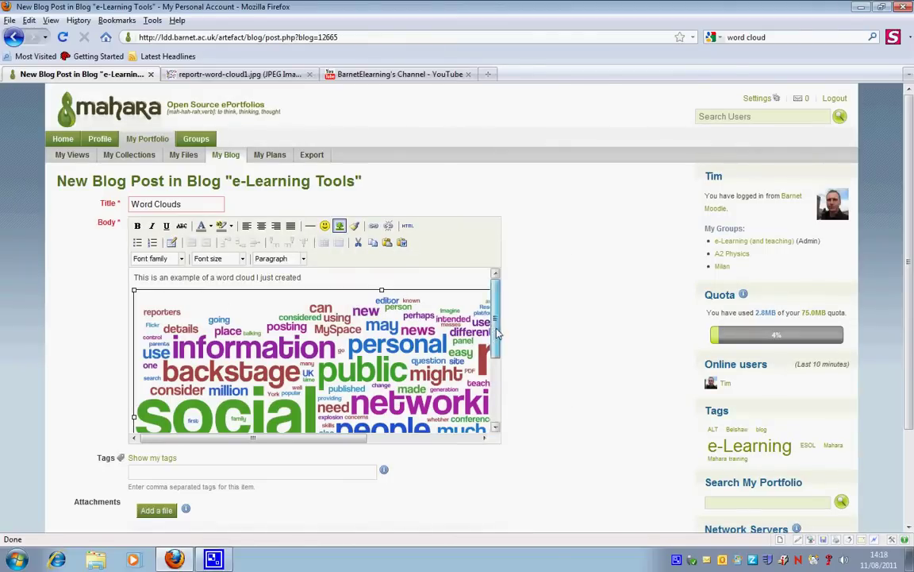
left_click_drag(495, 342, 509, 404)
left_click_drag(286, 437, 268, 295)
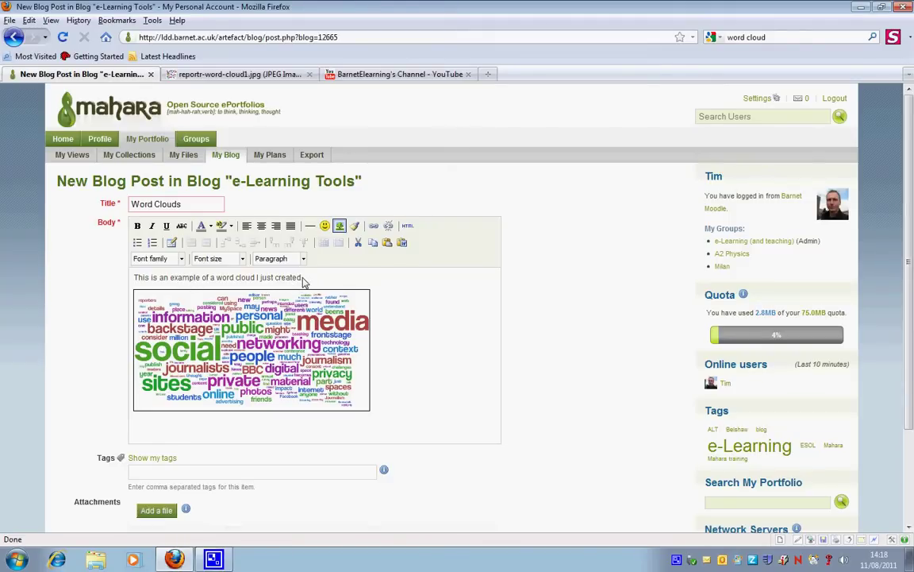
Replace the word "created" in the post's sentence with "found on the net"
left_click(304, 279)
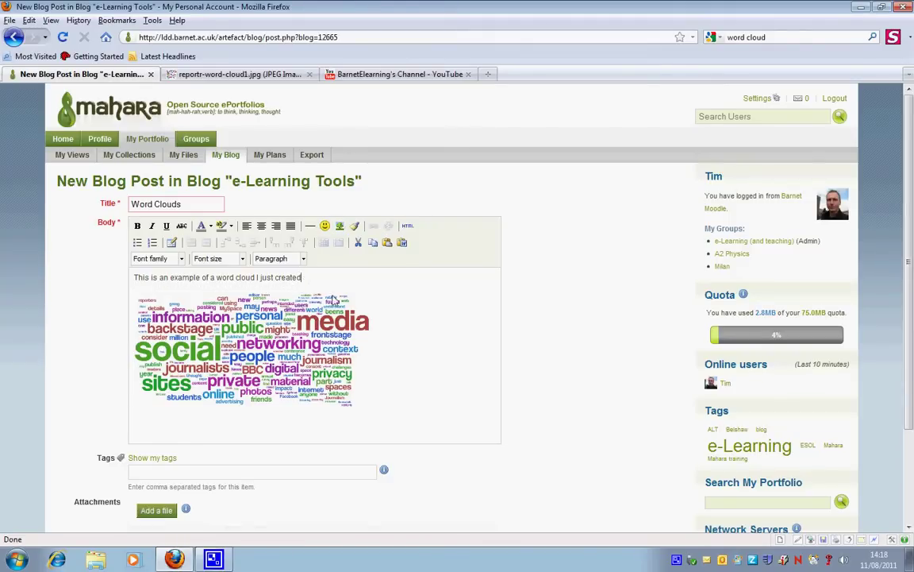
double_click(289, 279)
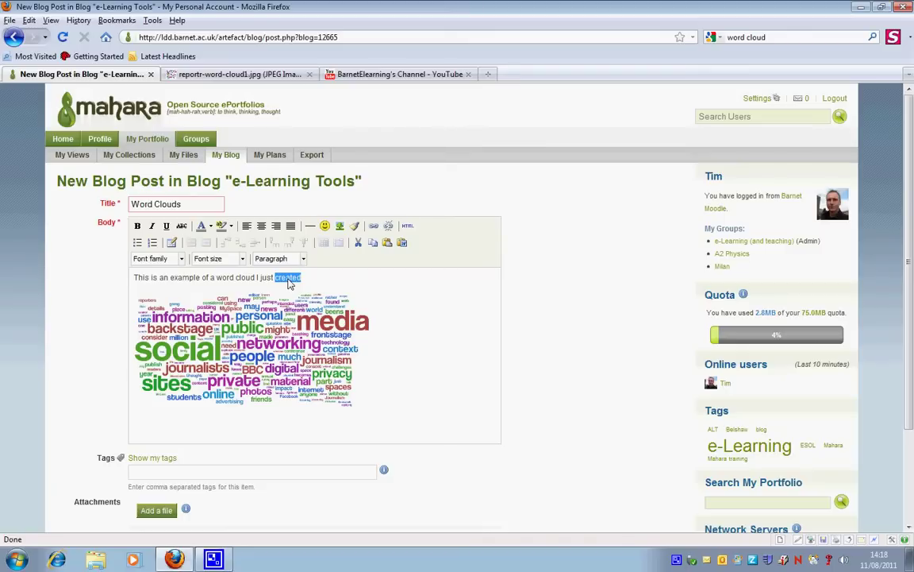
type("found on the")
key("BackSpace")
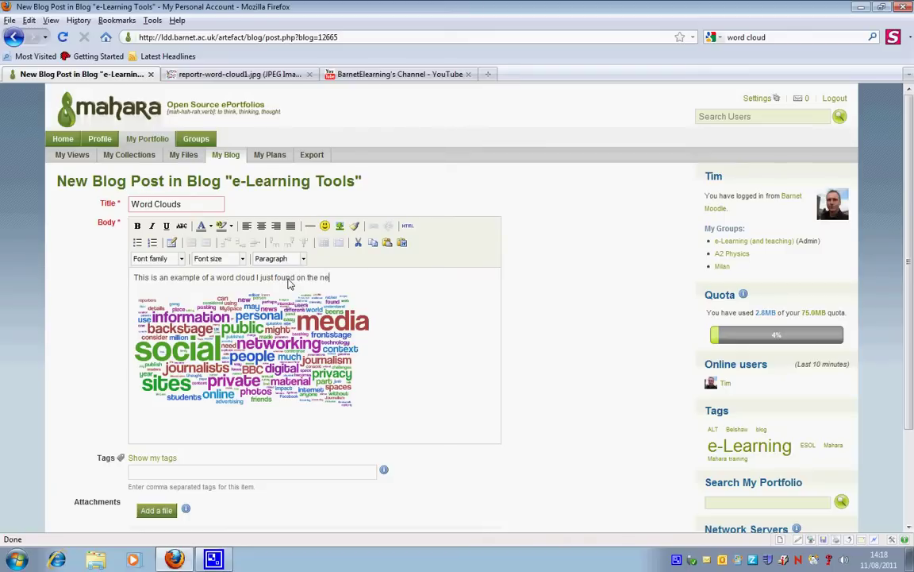
Add an empty line below the word cloud image in the post body
left_click(322, 317)
left_click(423, 360)
key("Return")
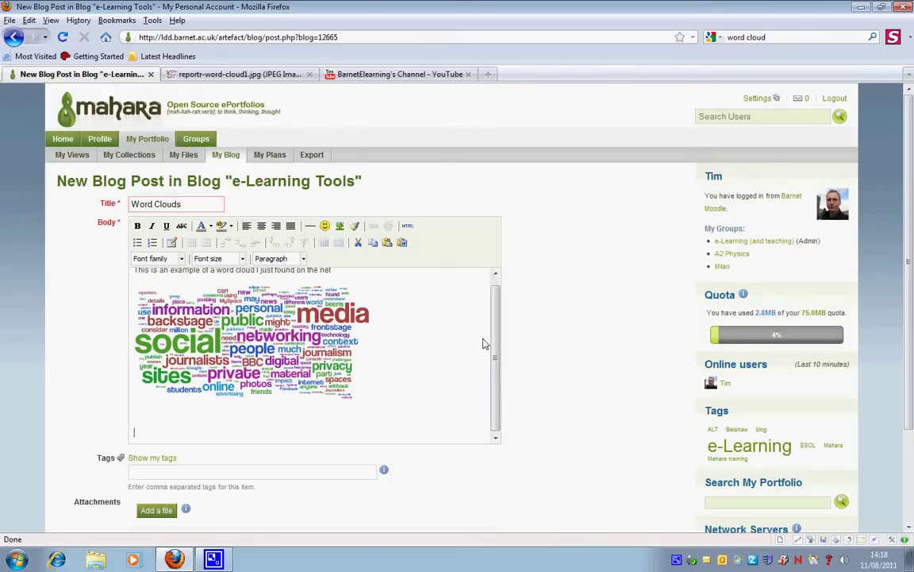
scroll(498, 336, "down", 1)
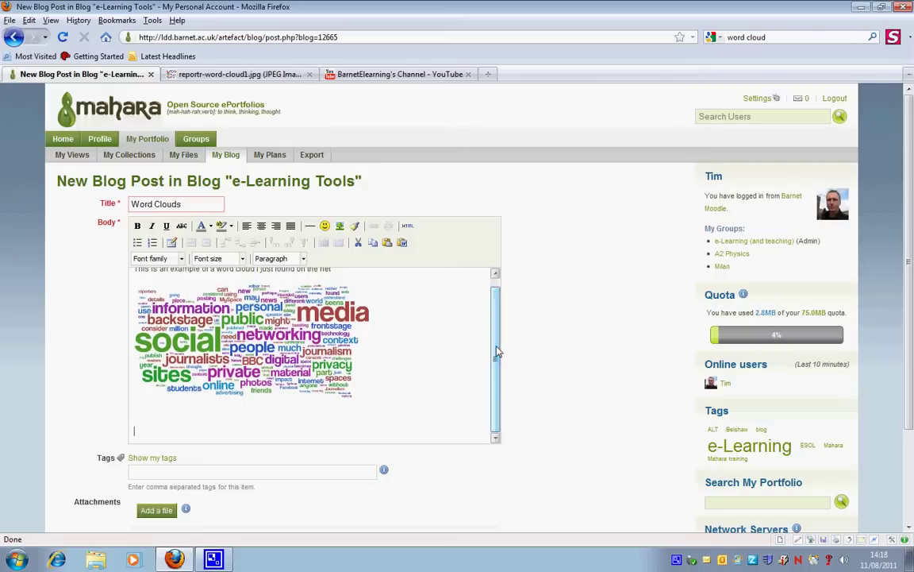
Confirm the upload permission and attach the image CPD wordcloud.jpg from the Desktop to the blog post
left_click(161, 511)
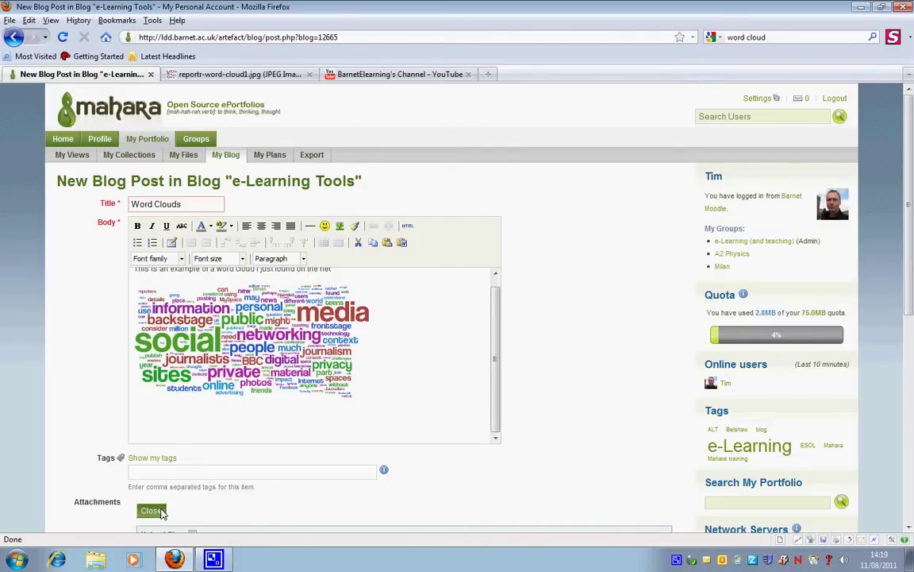
scroll(379, 292, "down", 3)
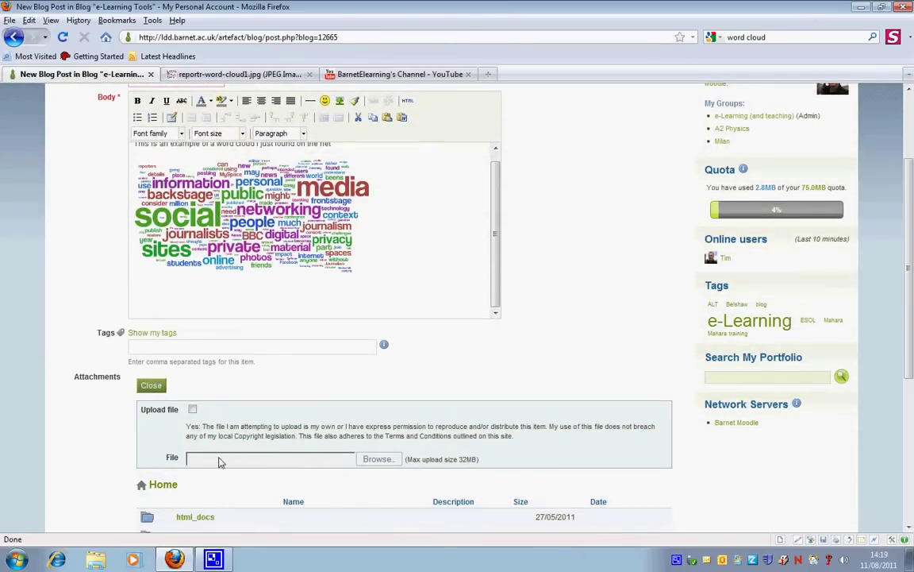
left_click(192, 411)
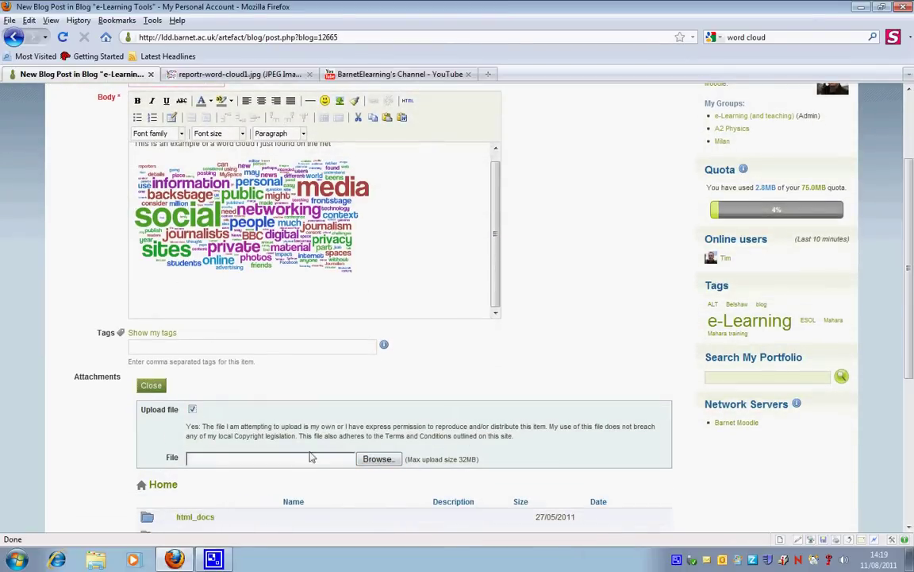
left_click(378, 460)
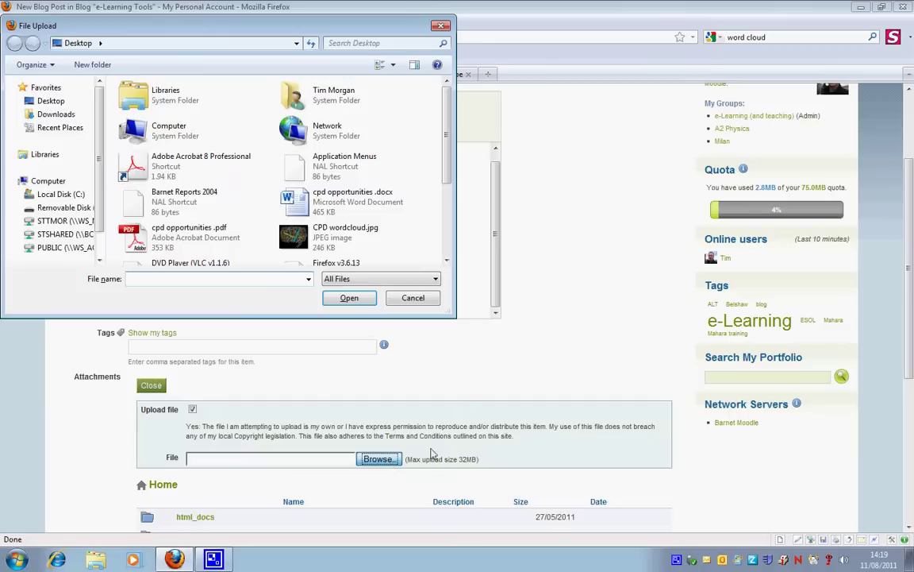
left_click_drag(449, 109, 452, 148)
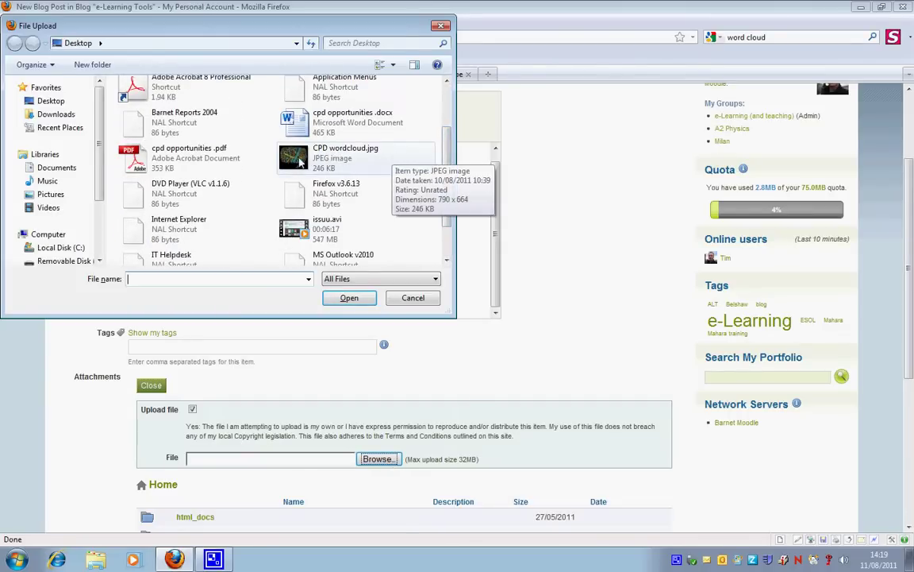
left_click(337, 154)
left_click(349, 299)
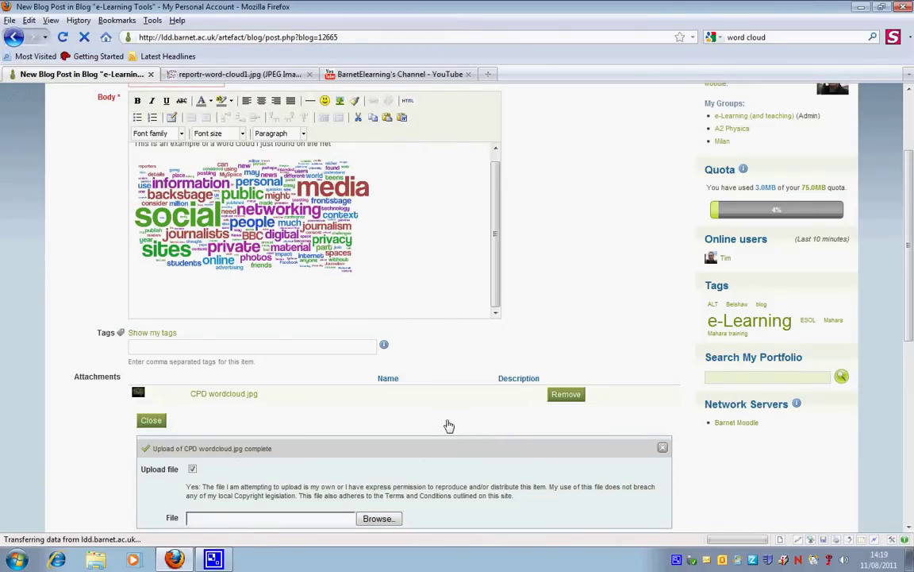
scroll(345, 397, "down", 2)
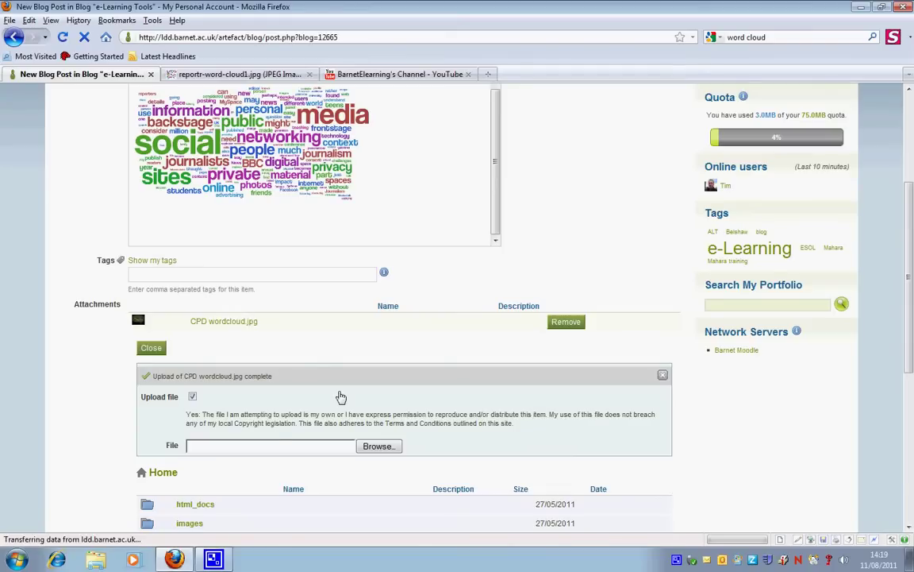
Review the new attachment and the portfolio files available for the post, and close the attachment file chooser
left_click(226, 446)
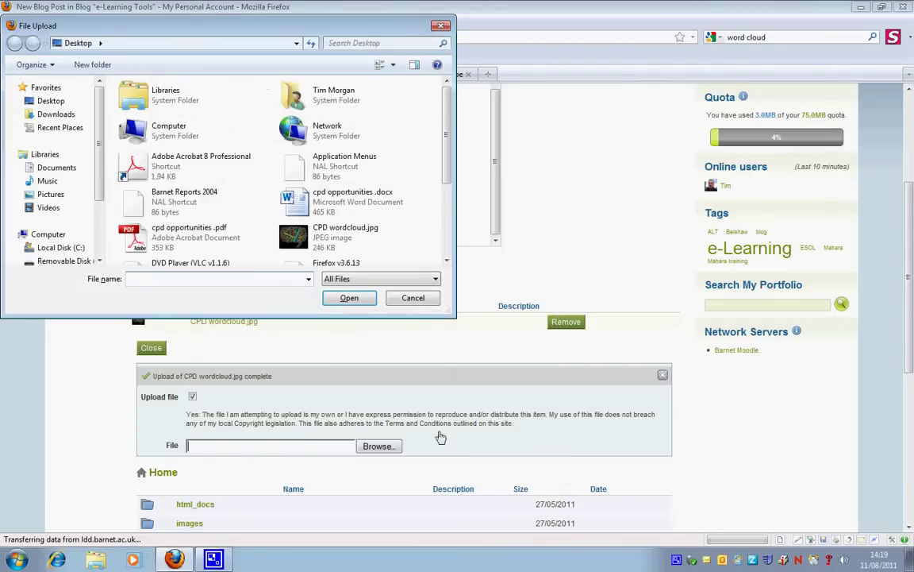
left_click(413, 298)
scroll(462, 302, "down", 2)
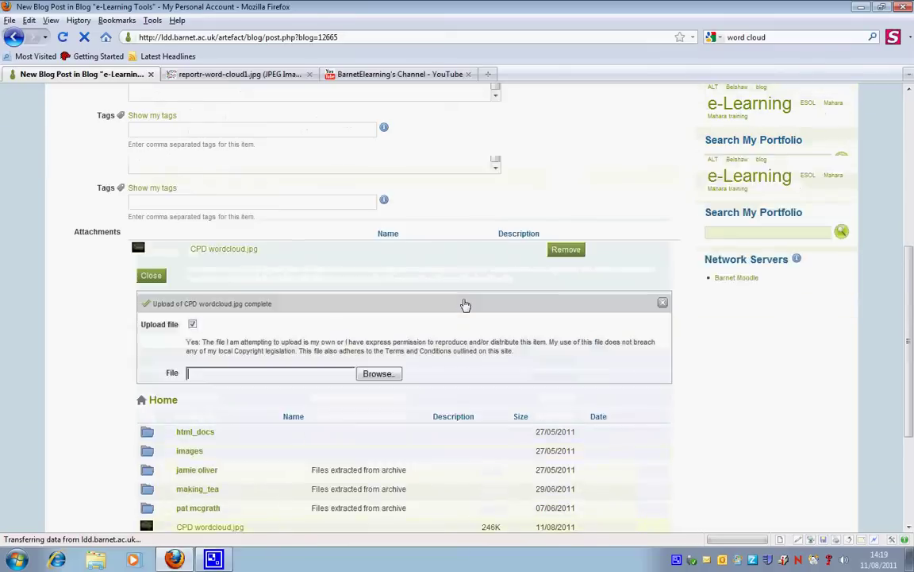
scroll(465, 305, "up", 2)
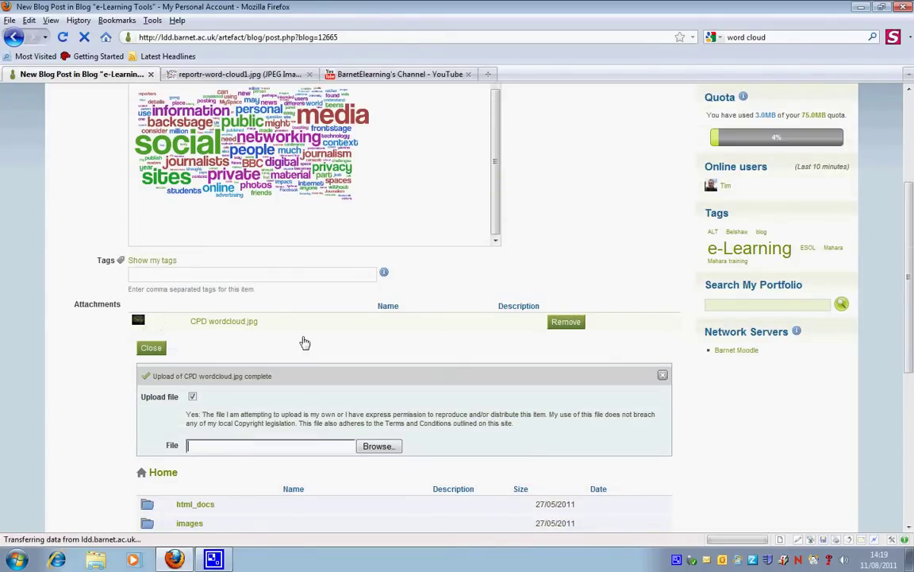
scroll(276, 363, "down", 6)
scroll(275, 363, "up", 2)
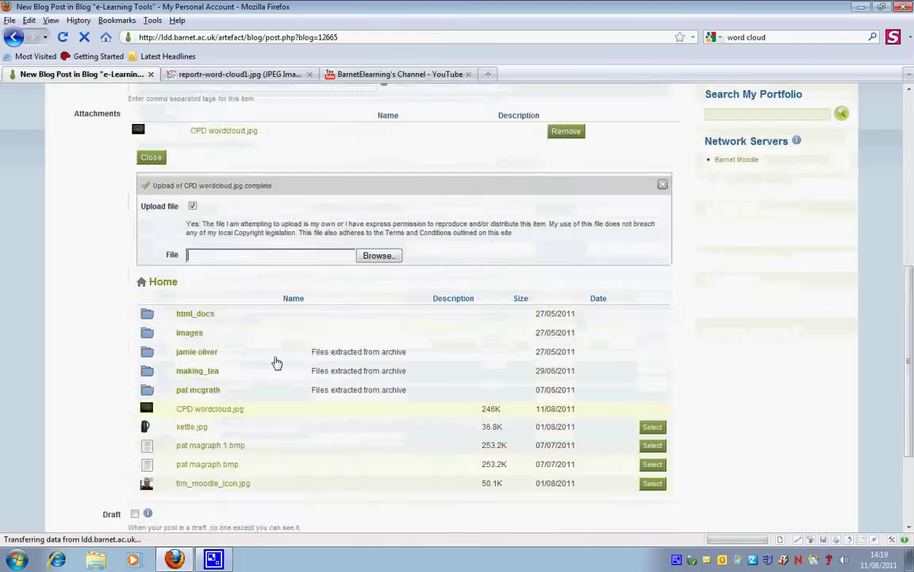
scroll(275, 362, "up", 3)
left_click(153, 302)
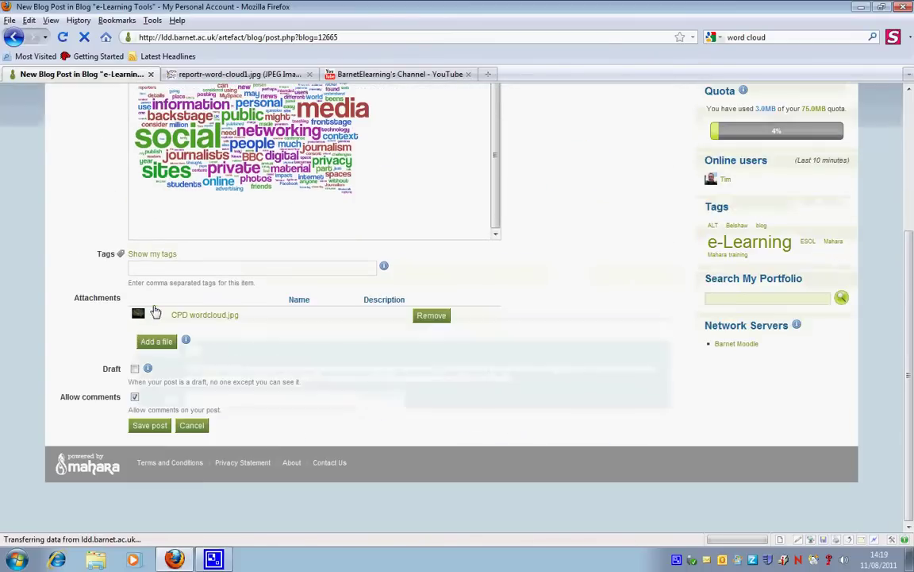
Insert the attached image CPD wordcloud.jpg on the empty line below the first word cloud in the post body
scroll(429, 201, "up", 1)
left_click(350, 190)
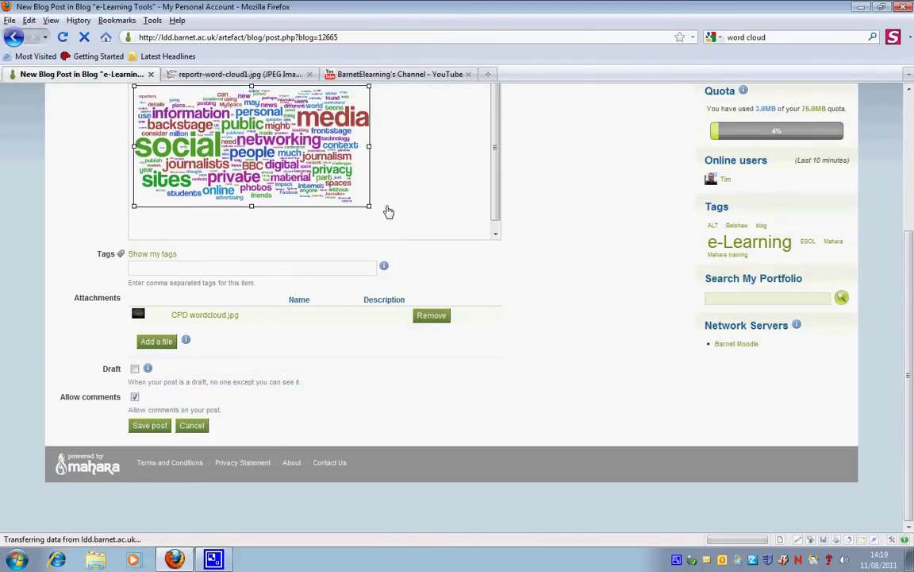
left_click(384, 208)
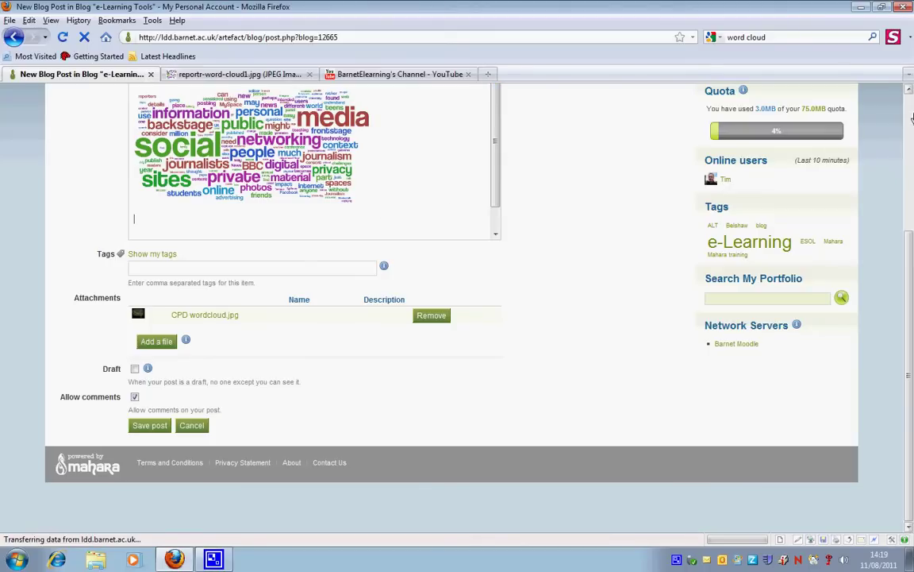
left_click_drag(905, 239, 912, 151)
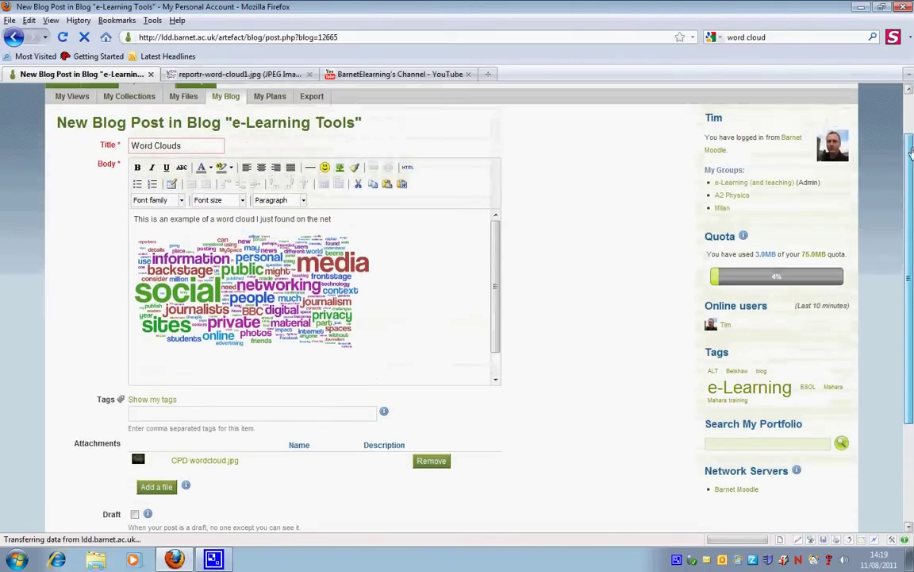
left_click(340, 170)
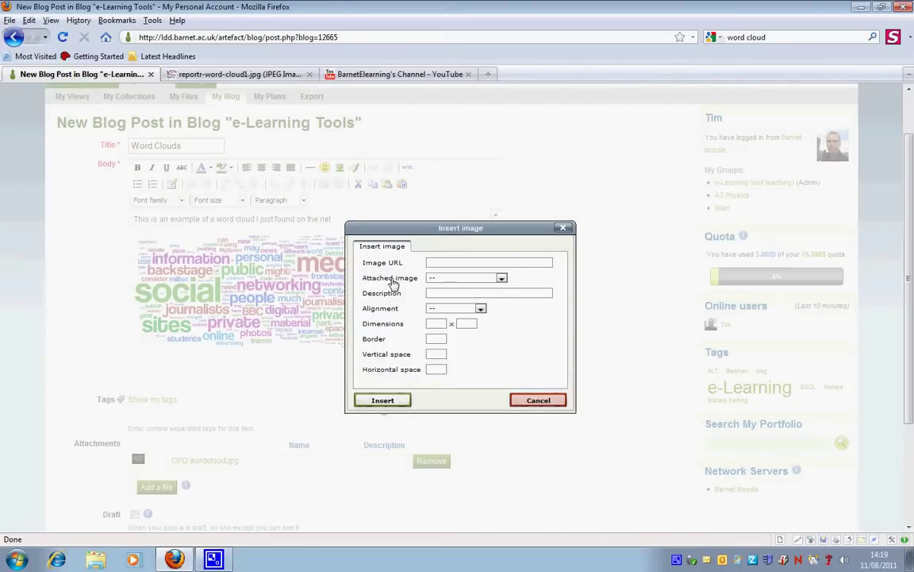
left_click(503, 280)
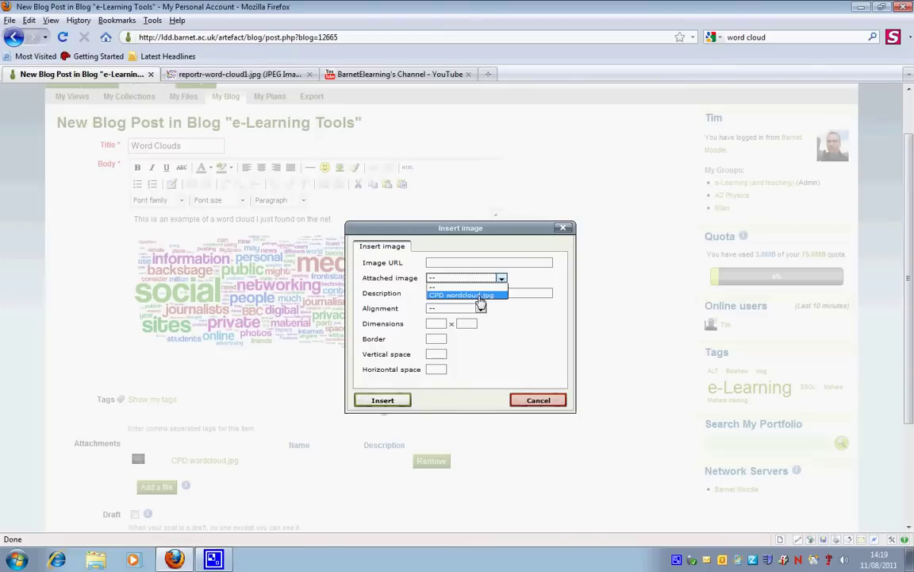
left_click(480, 297)
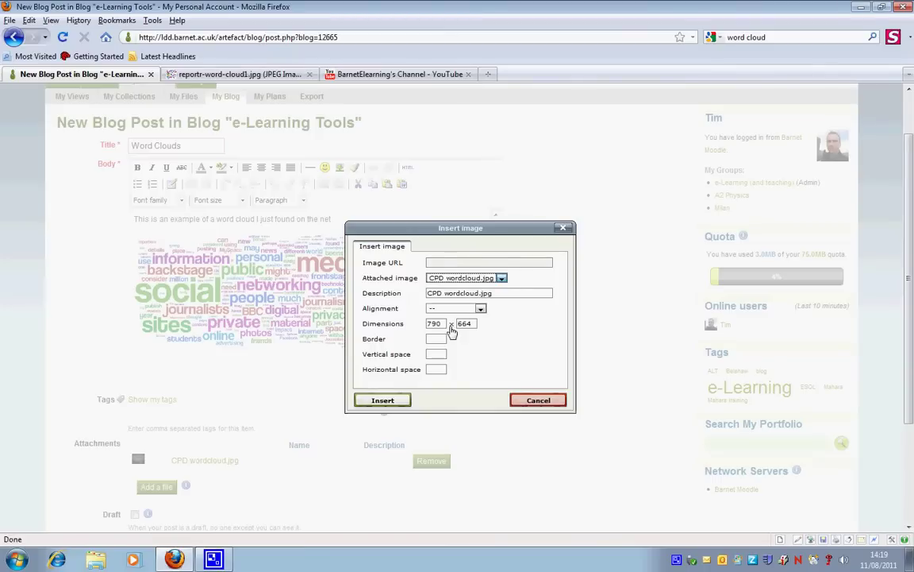
left_click(401, 400)
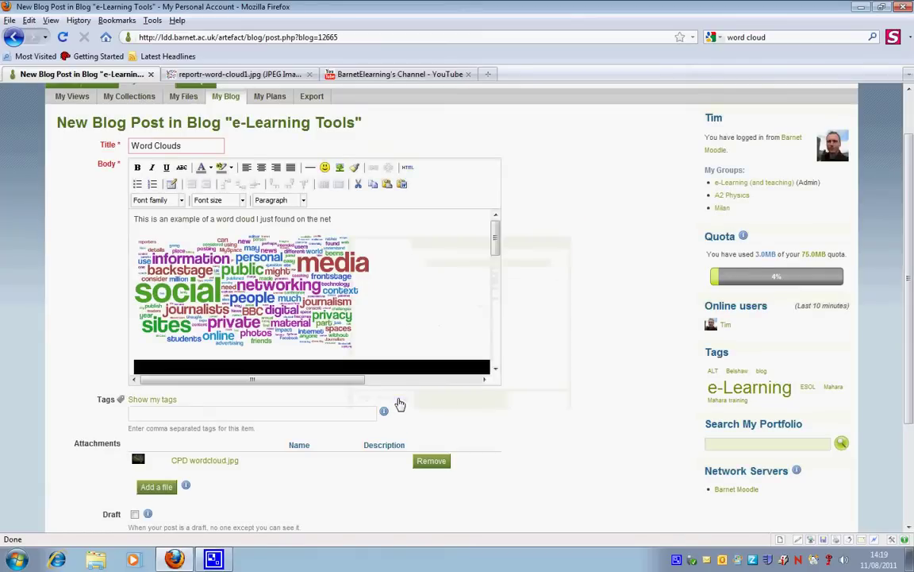
Shrink the inserted CPD wordcloud.jpg image until it fits within the width of the post editor
left_click_drag(496, 270, 497, 384)
left_click(468, 318)
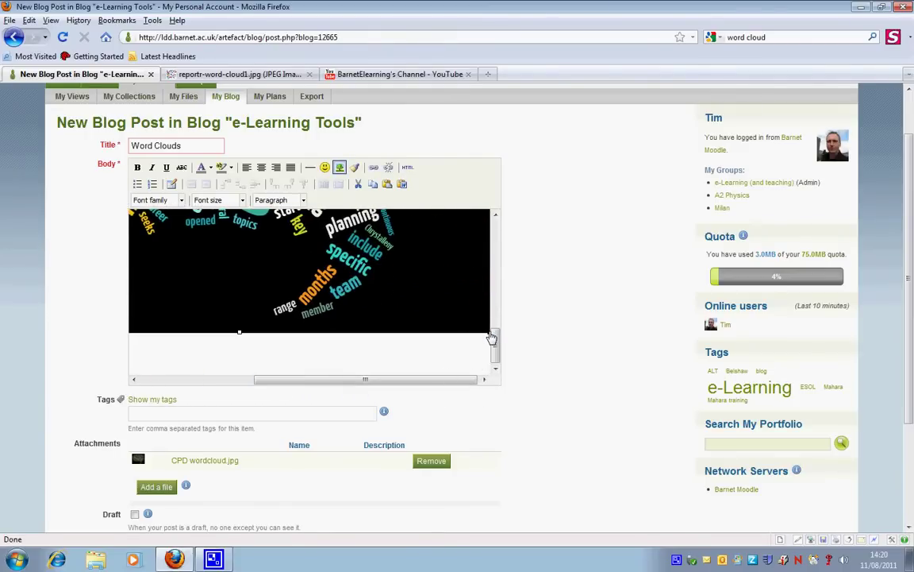
left_click_drag(492, 337, 330, 220)
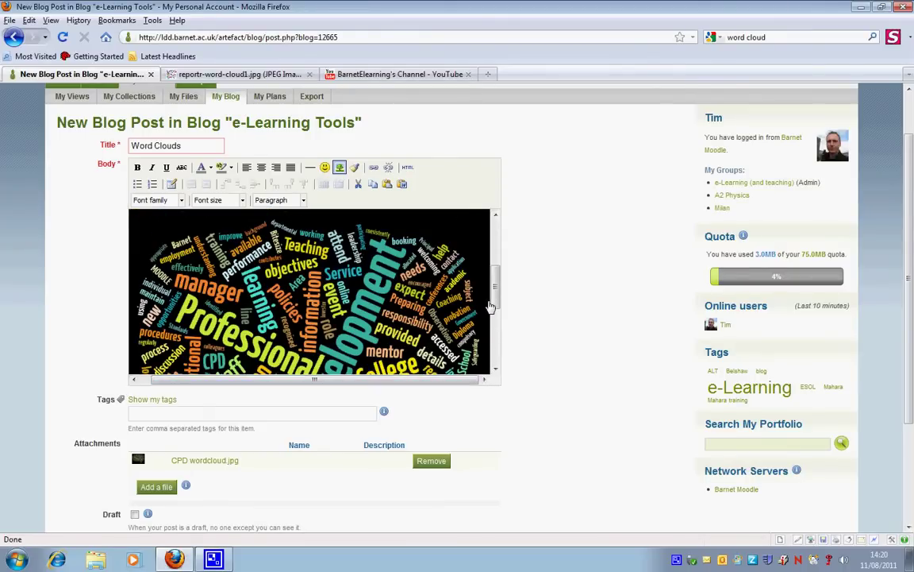
left_click_drag(492, 300, 496, 341)
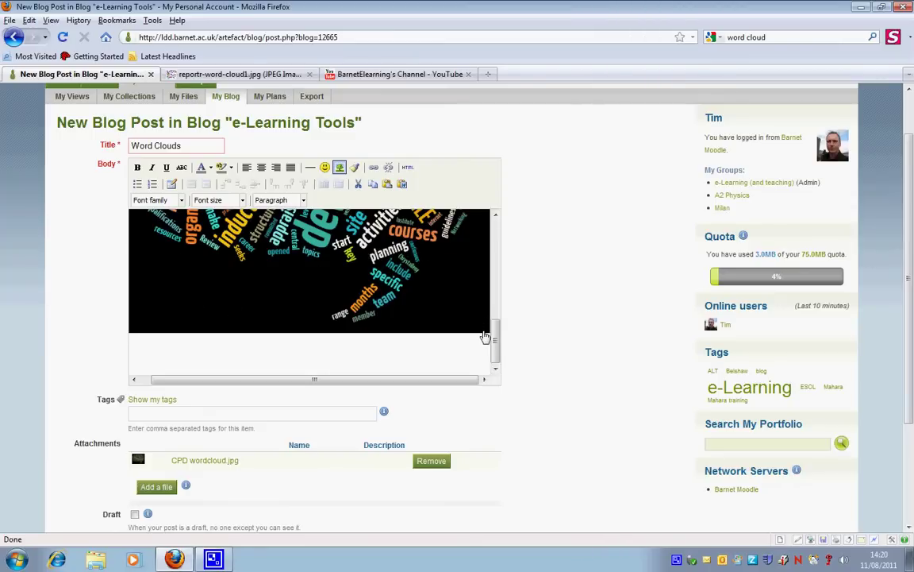
left_click(433, 373)
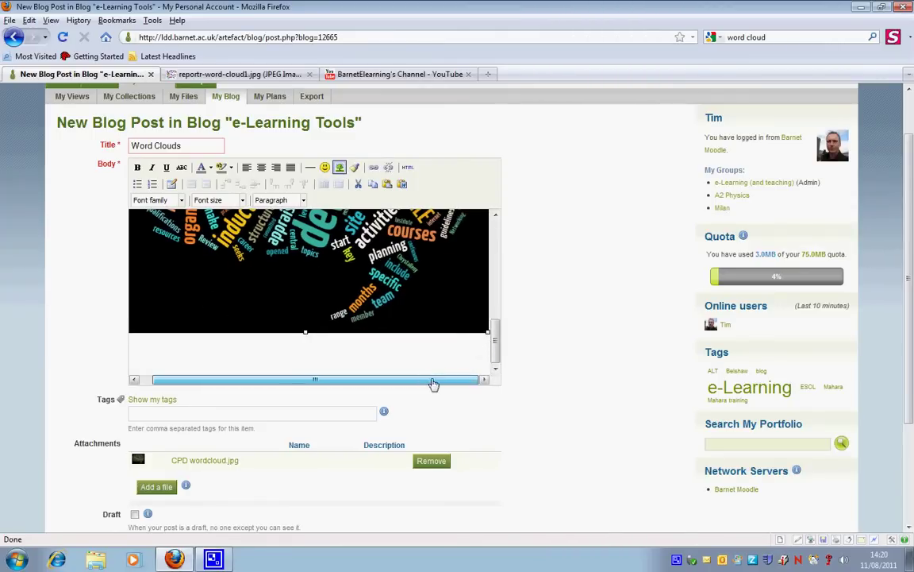
left_click_drag(489, 333, 254, 226)
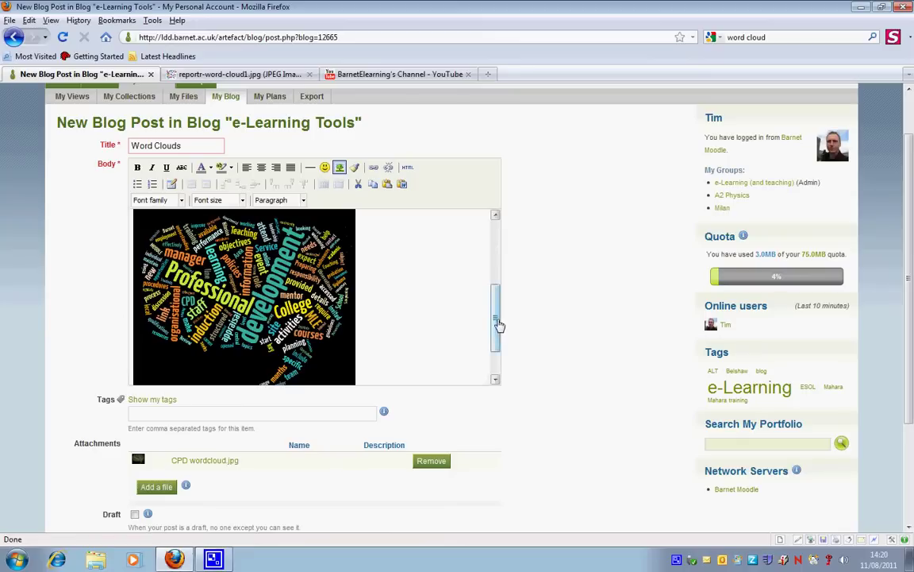
Add the line "This is an image I made in Tagxedo" between the two word clouds, and place the cursor below the second image
left_click_drag(495, 325, 489, 282)
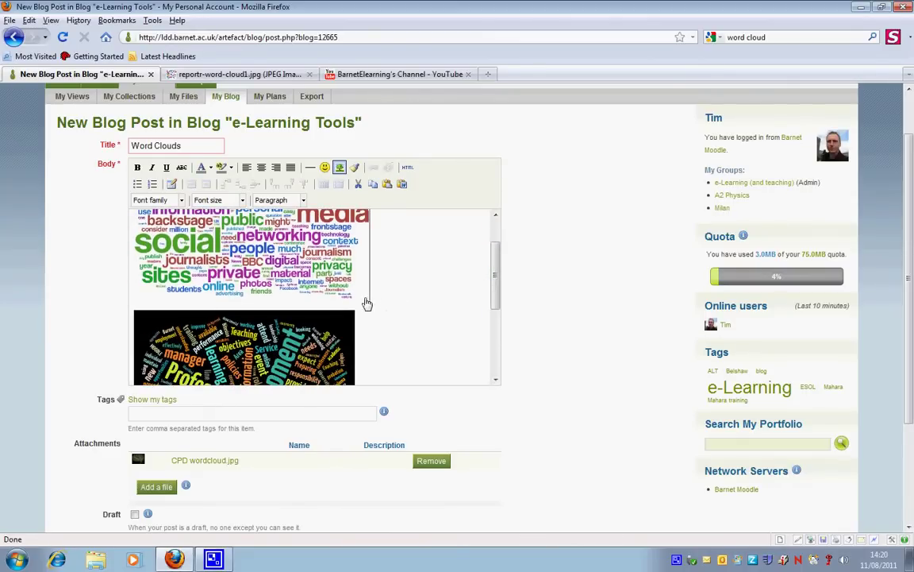
left_click(396, 301)
key("Return")
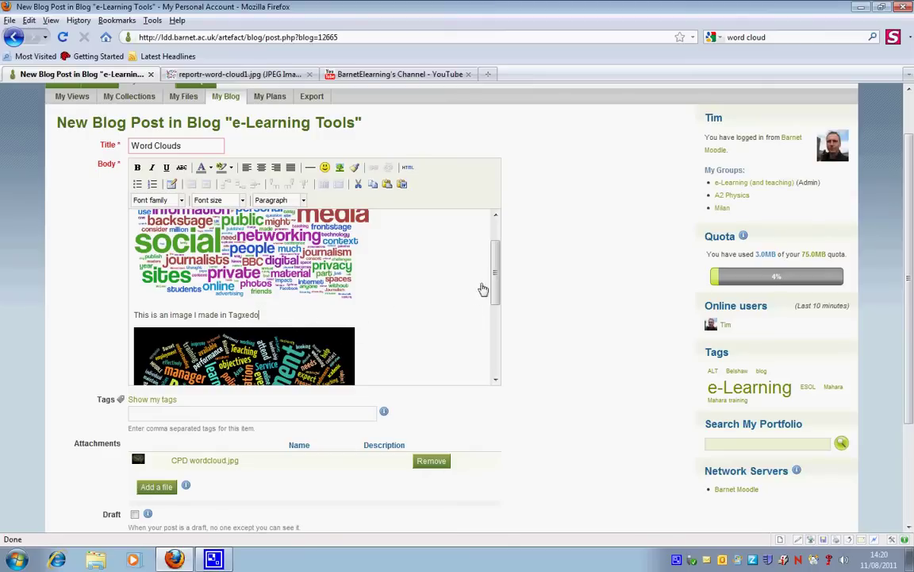
scroll(498, 294, "down", 1)
left_click_drag(499, 294, 502, 347)
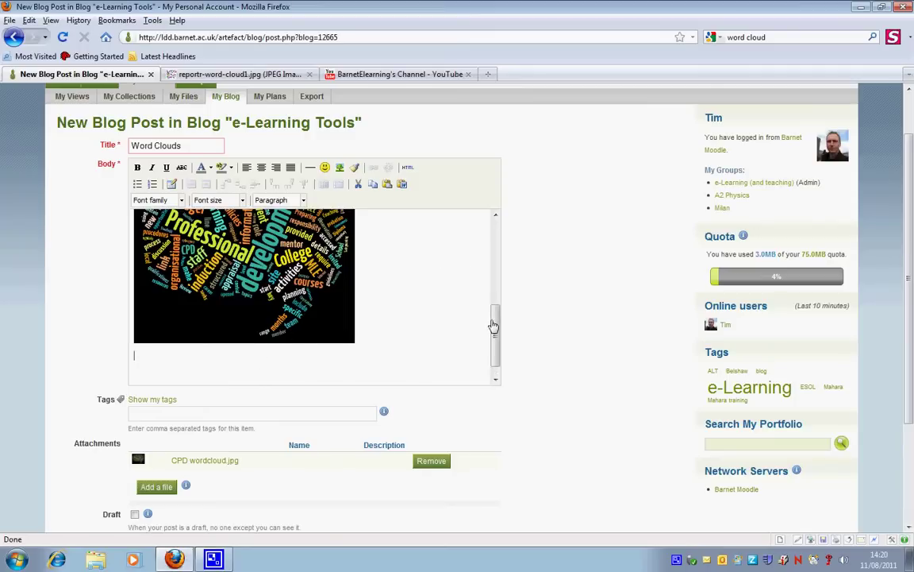
Switch to the YouTube page, pause the video "tagxedo: creating a word cloud" and copy its web address
left_click(380, 76)
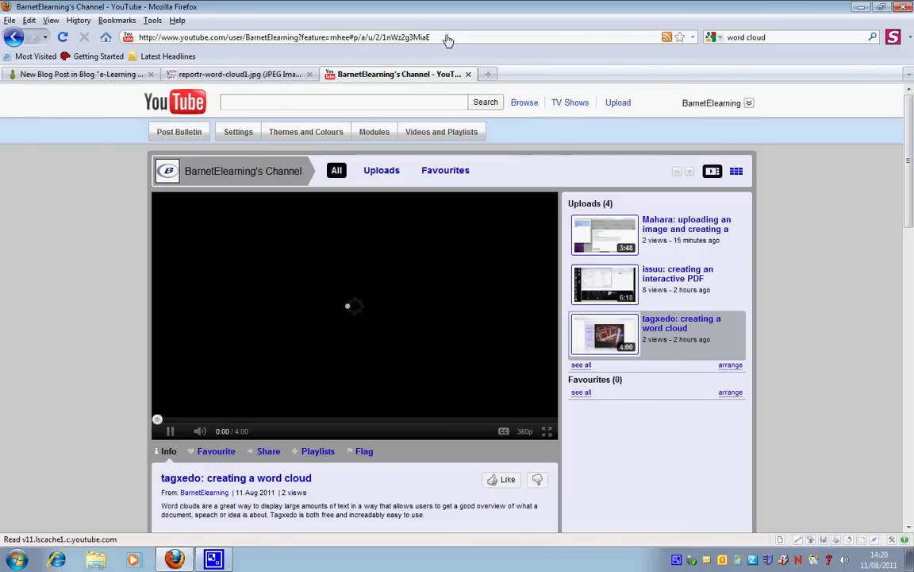
left_click(381, 334)
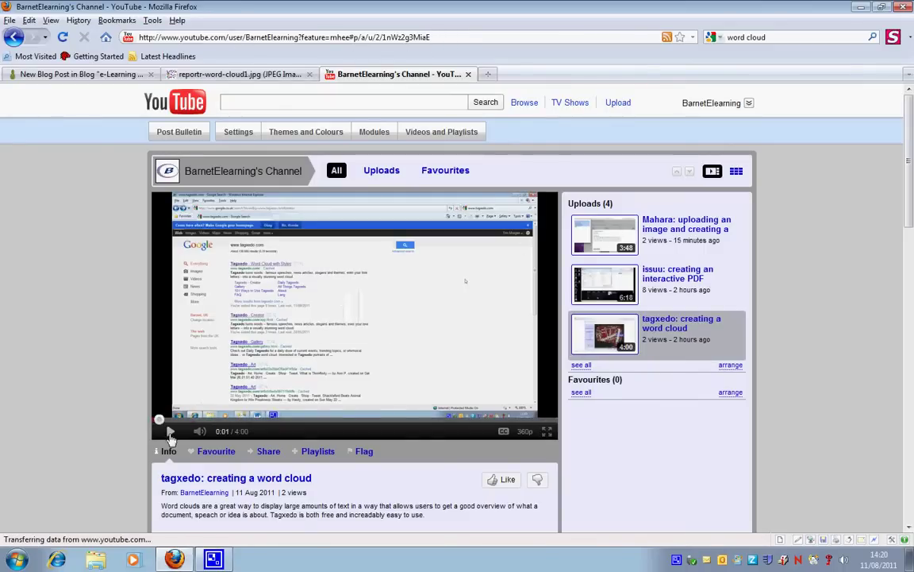
left_click_drag(429, 38, 125, 48)
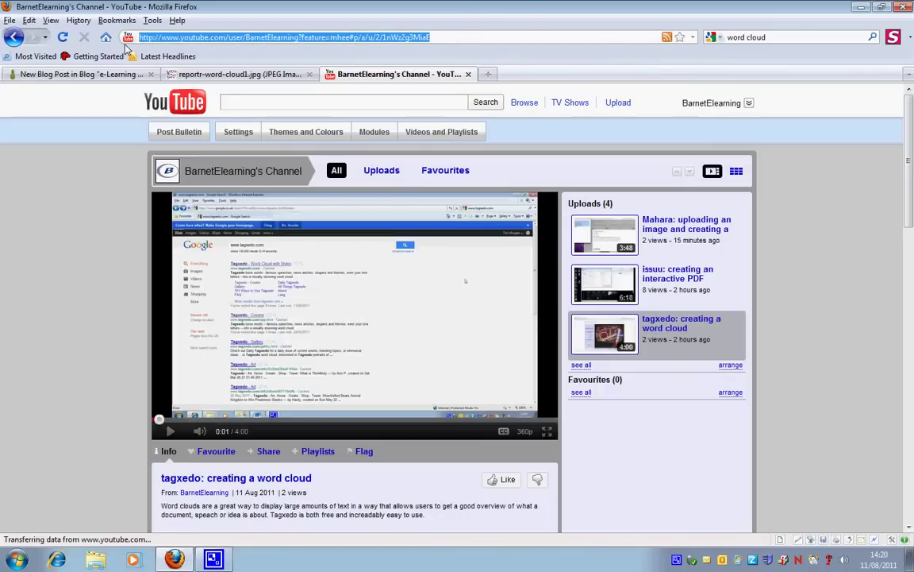
right_click(242, 45)
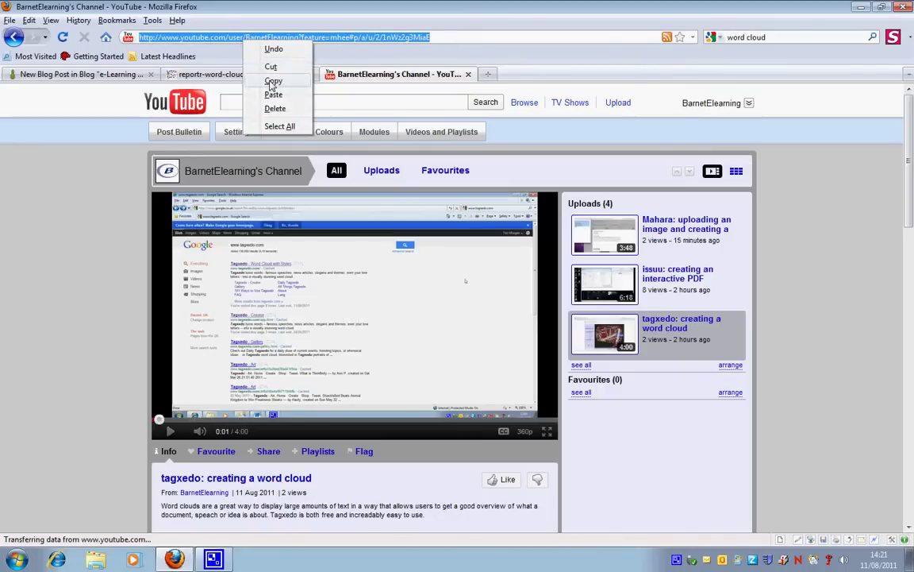
left_click(245, 78)
Return to the blog post and write "If you want to see a tutorial on how to make one of these click here" below the second image
left_click(123, 74)
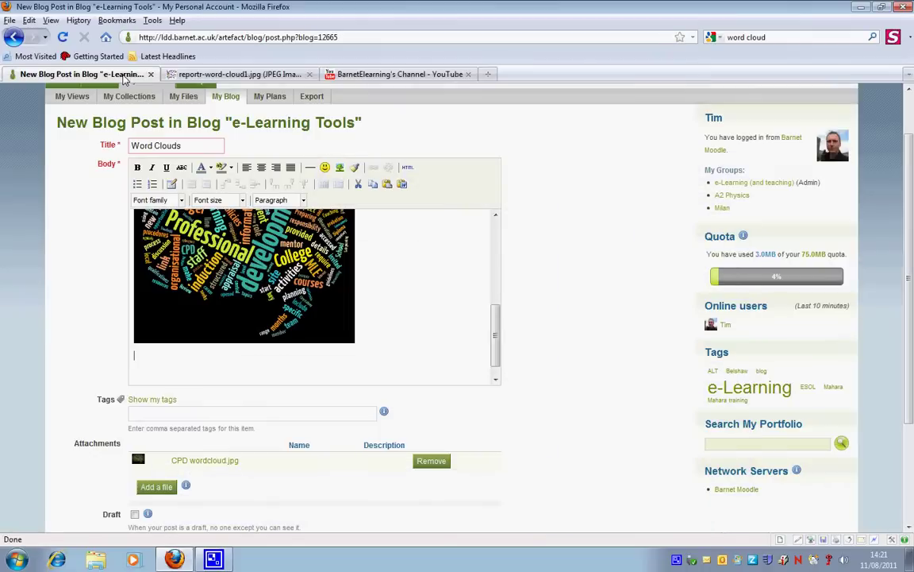
left_click(148, 362)
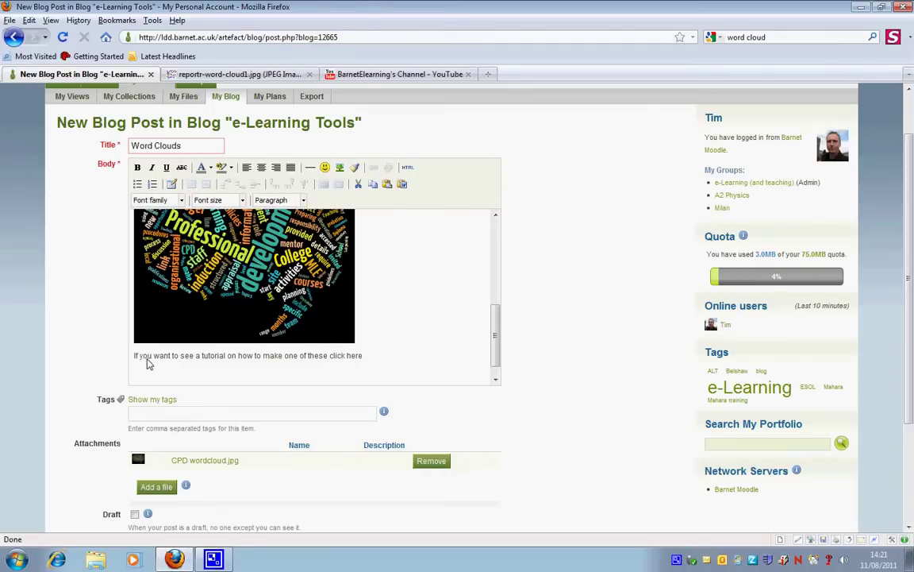
Link the word "here" at the end of the tutorial sentence to the copied YouTube address, with the link title "Tagxedo"
left_click_drag(330, 359, 367, 361)
left_click(367, 362)
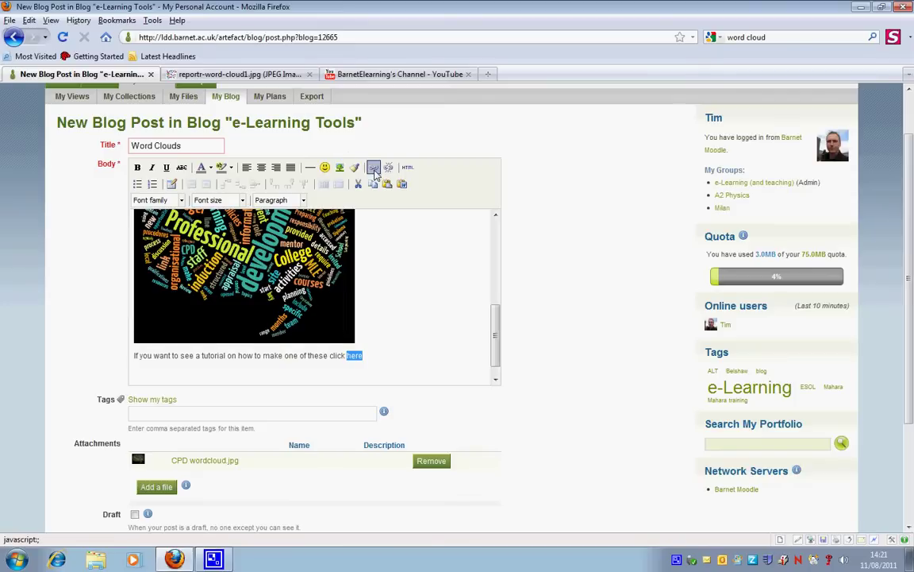
left_click(374, 169)
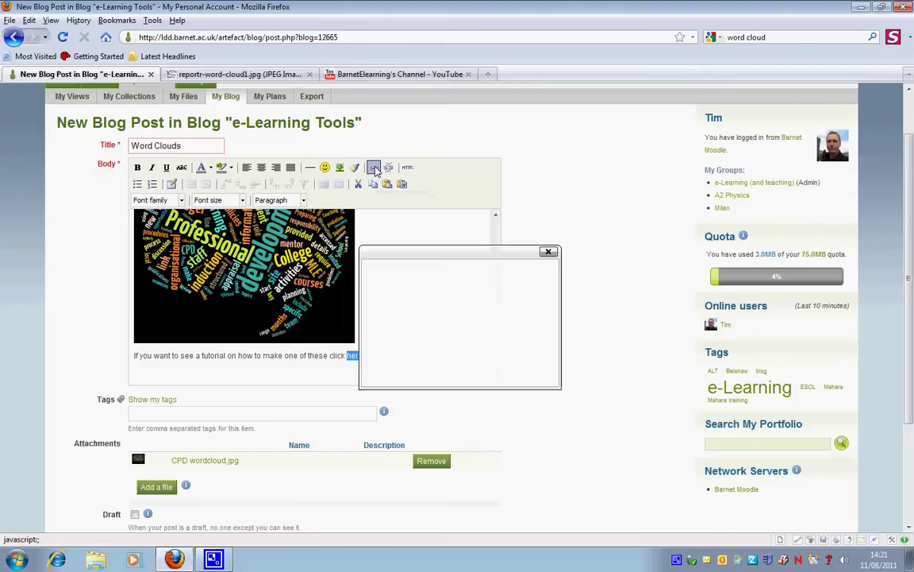
left_click(433, 289)
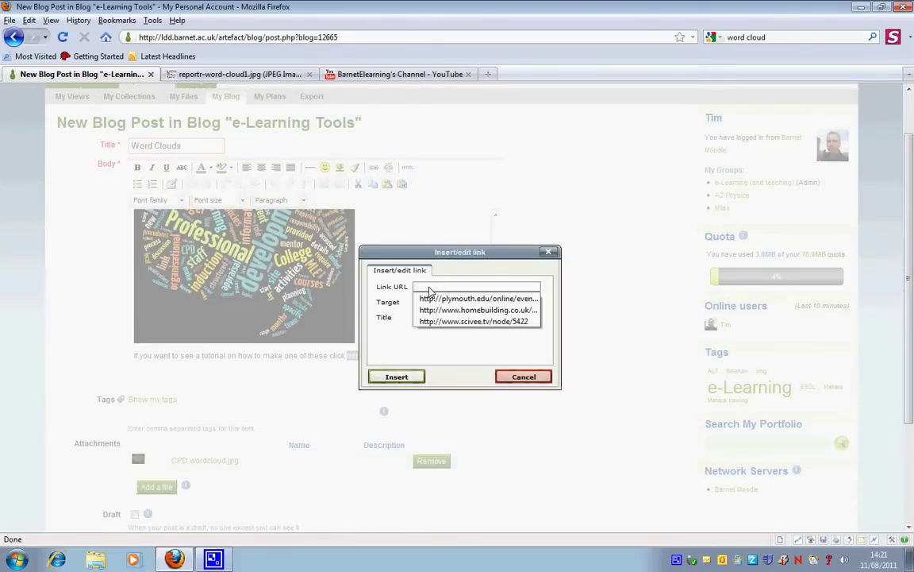
right_click(429, 291)
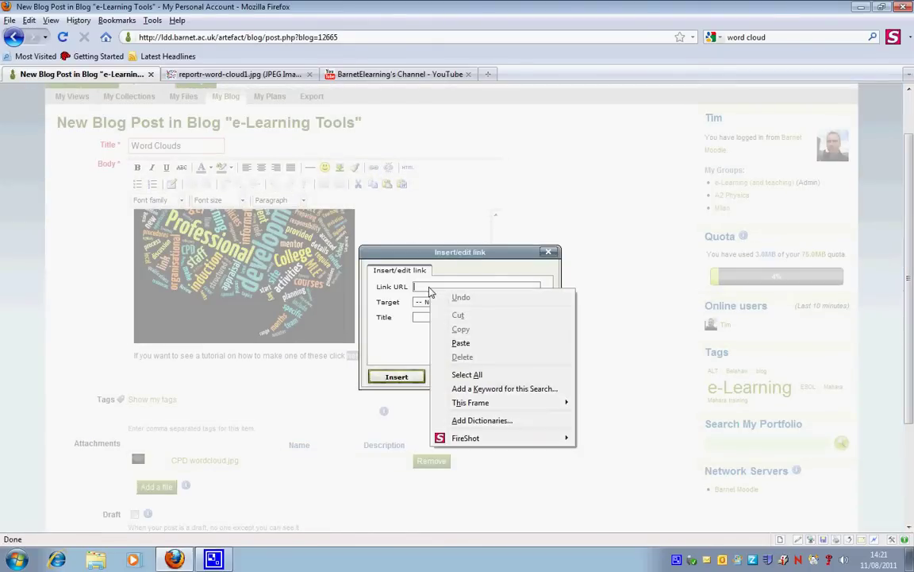
left_click(460, 342)
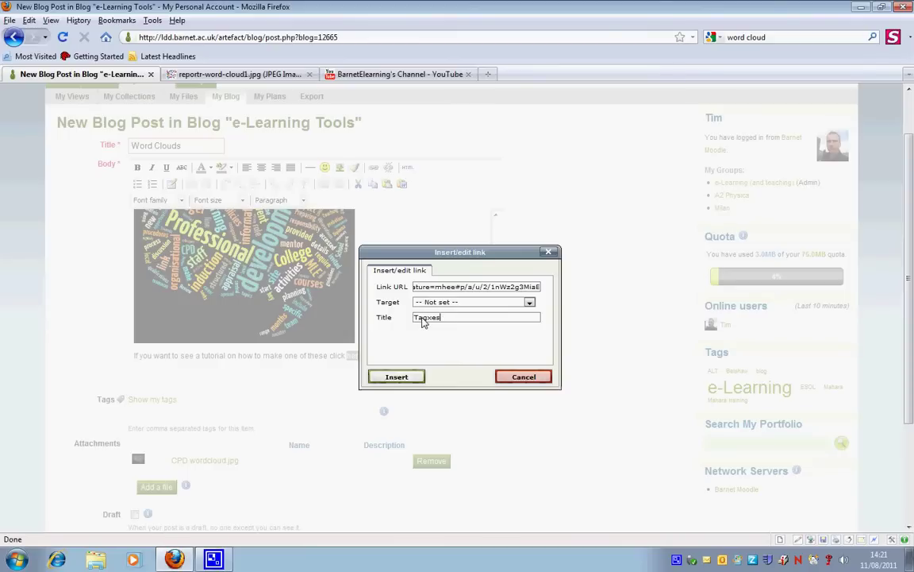
left_click(424, 322)
type("Tagxedo")
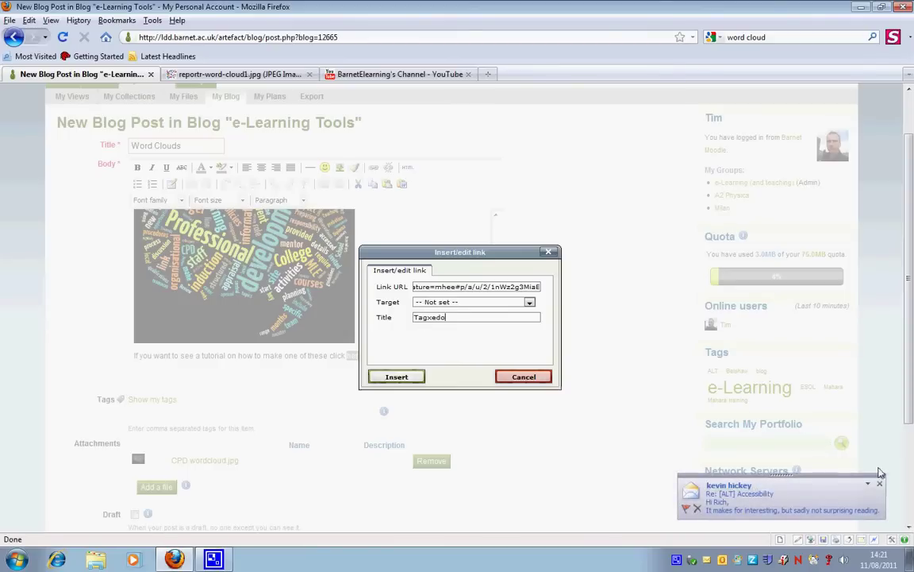
left_click(402, 377)
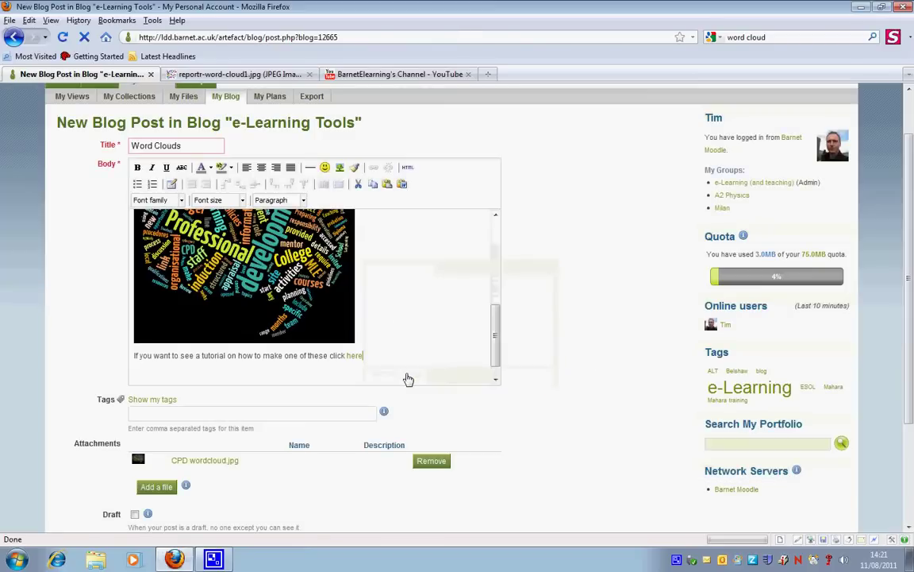
Save the "Word Clouds" post and look over its published version on the blog page
scroll(496, 332, "down", 1)
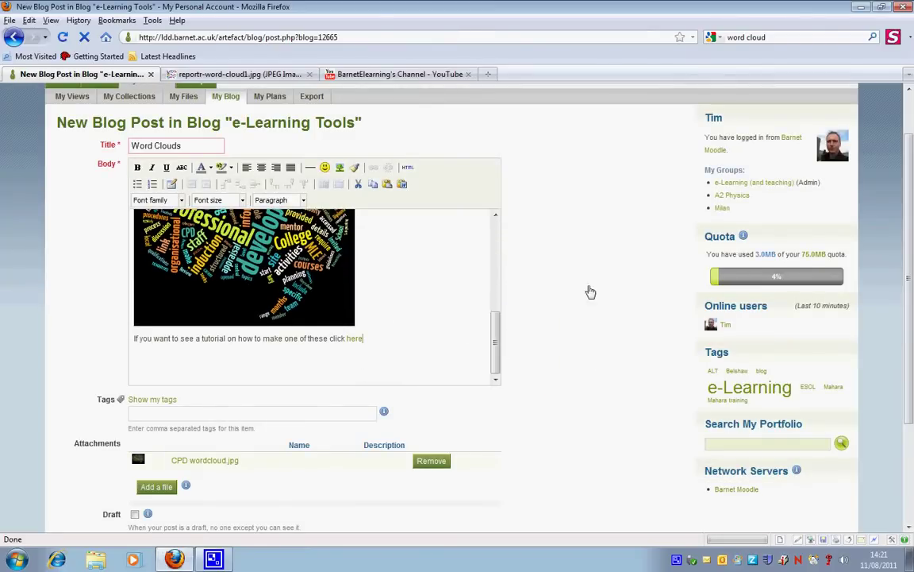
scroll(669, 251, "down", 2)
scroll(669, 252, "down", 2)
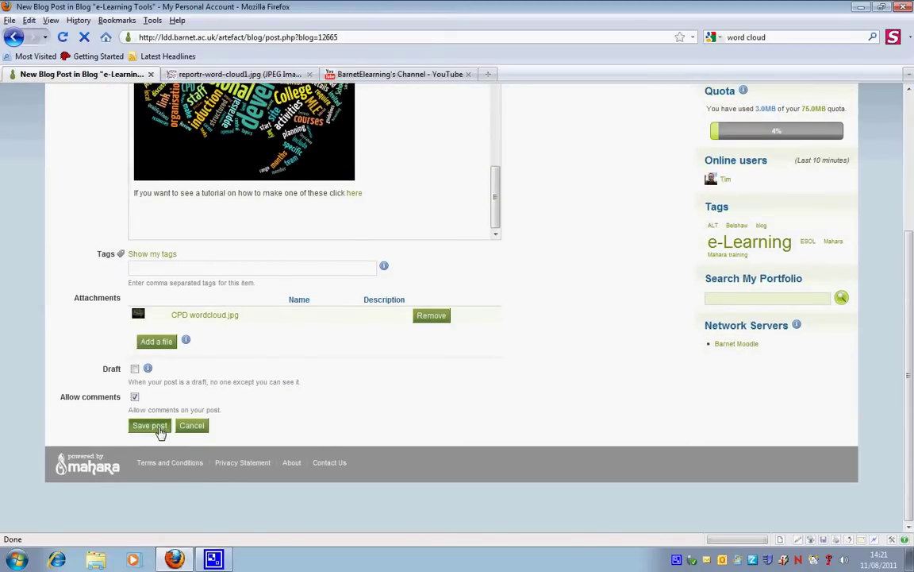
left_click(158, 427)
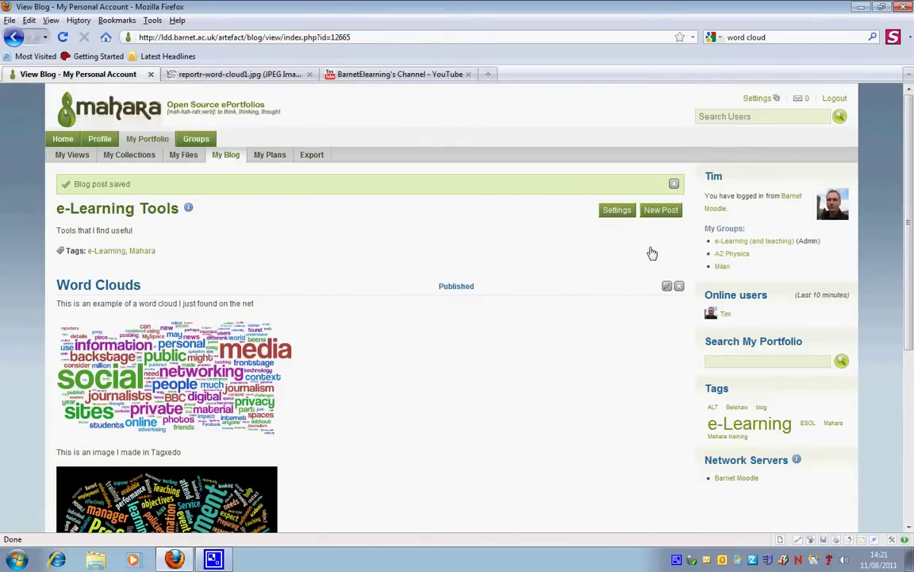
scroll(645, 251, "down", 8)
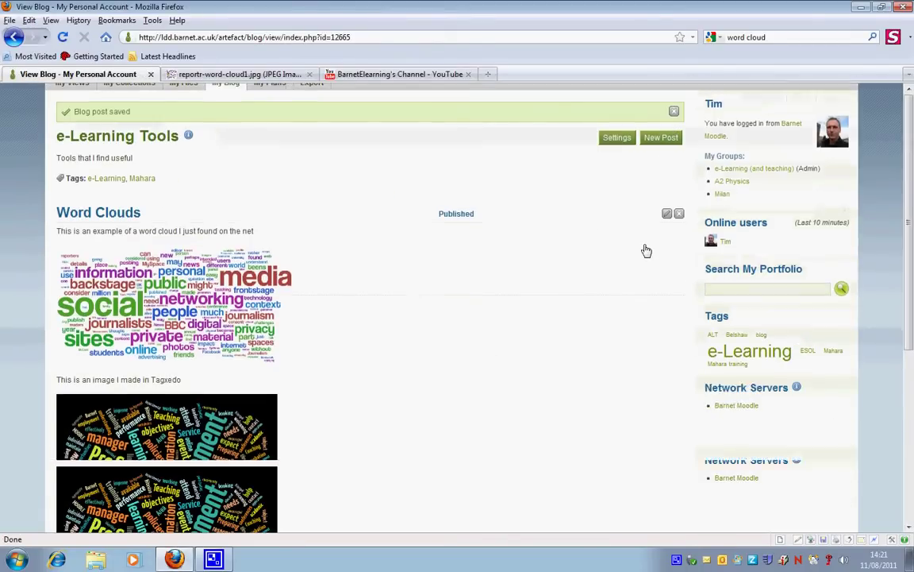
scroll(647, 251, "up", 8)
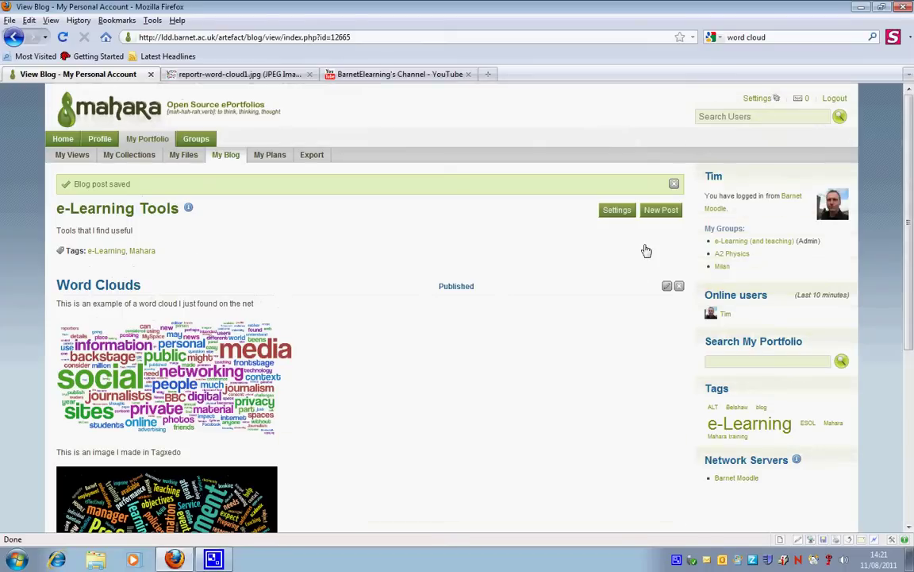
Leave the blog page, go to the My Blogs overview and reopen the "e-Learning Tools" blog's posts to view "Word Clouds"
left_click(61, 140)
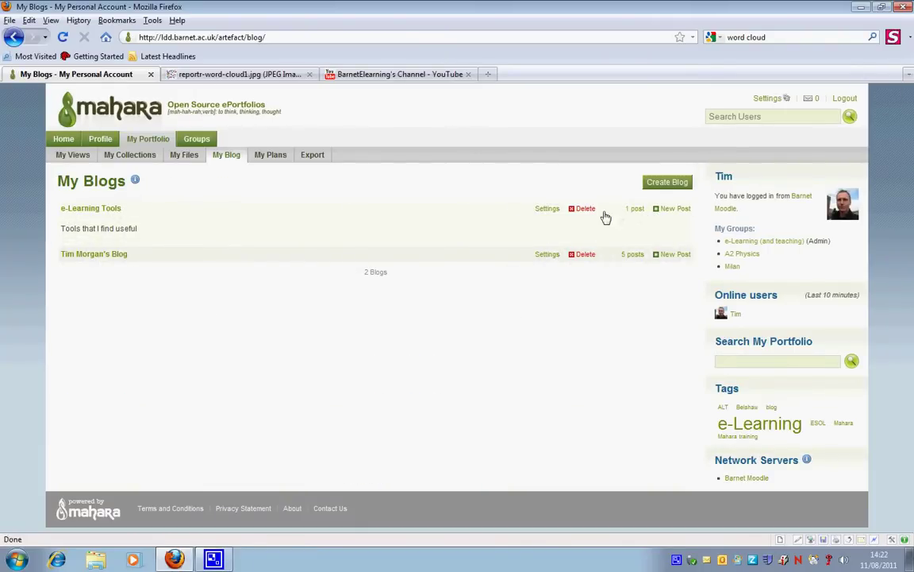
left_click(635, 208)
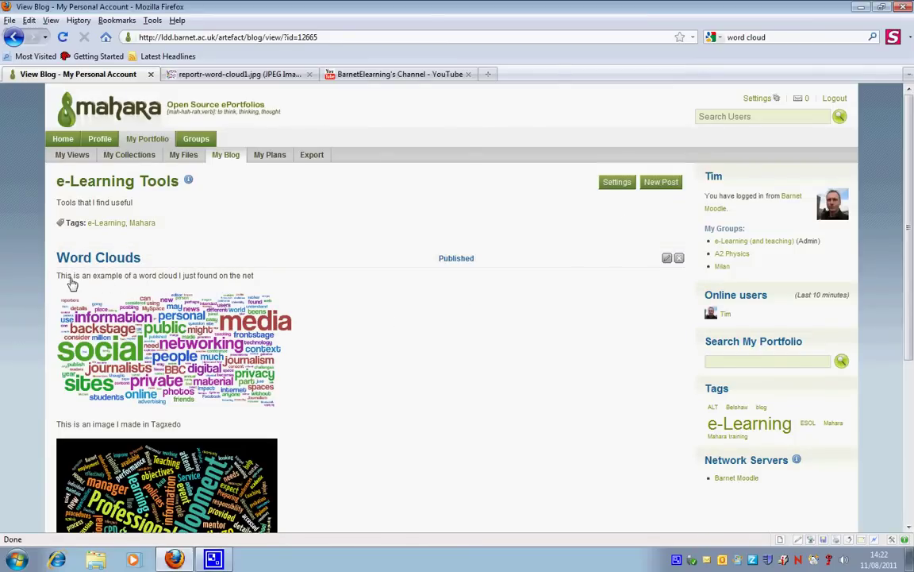
scroll(333, 329, "down", 3)
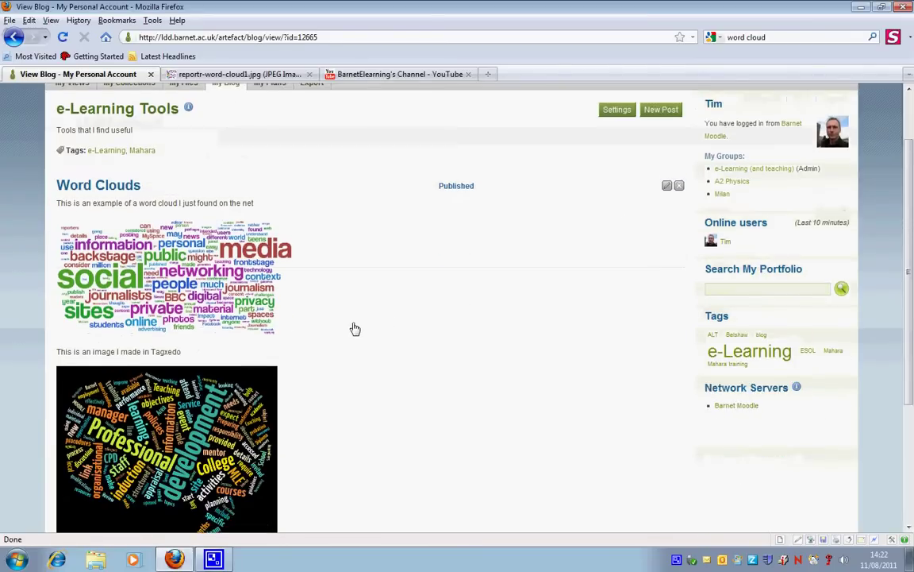